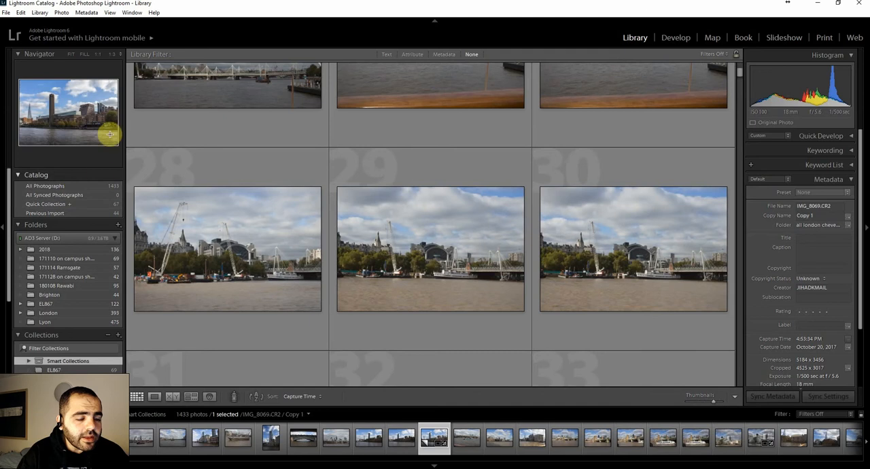
Look through the catalog's folders and collections and open the Final AR846 collection.
scroll(31, 244, down, 3)
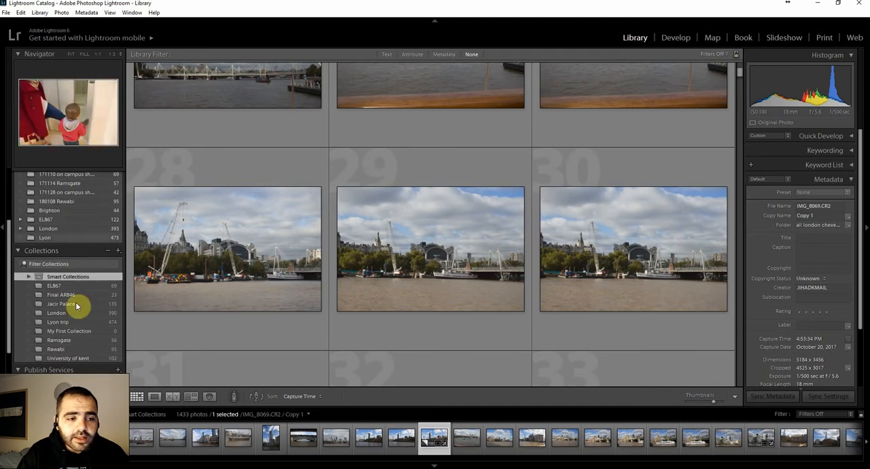
scroll(72, 324, up, 1)
scroll(71, 324, up, 1)
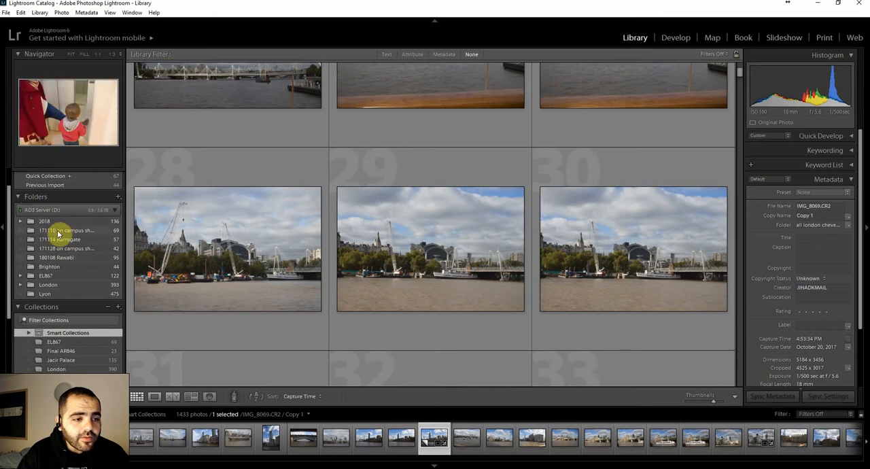
scroll(64, 267, down, 1)
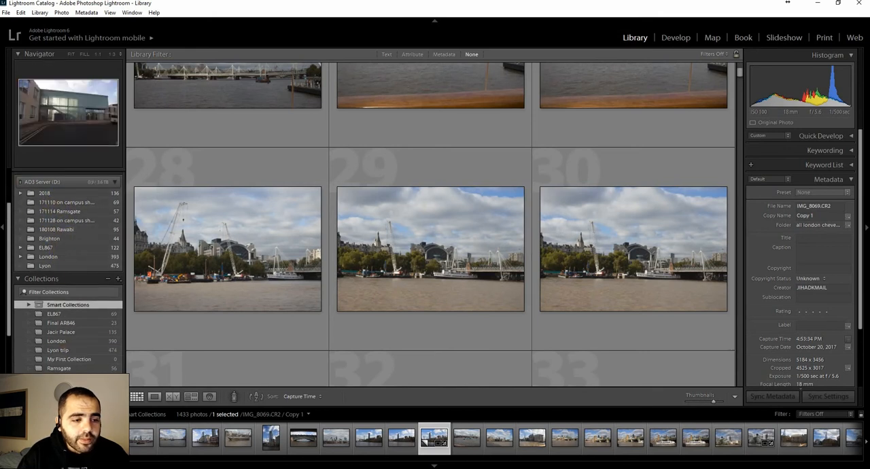
scroll(51, 368, down, 2)
scroll(53, 366, down, 1)
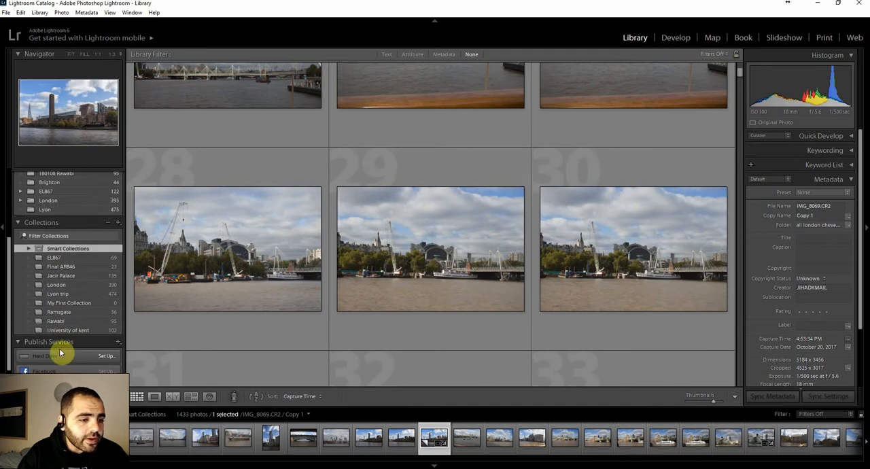
click(61, 266)
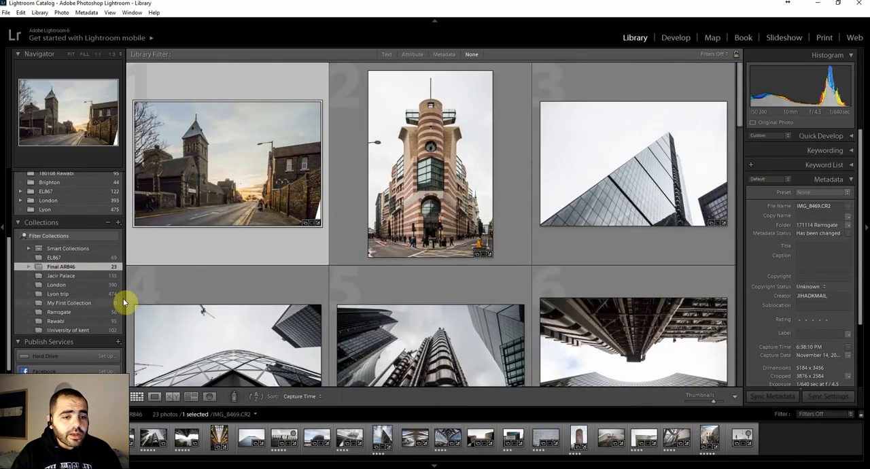
Open the London collection and browse its photos to the Thames riverside shots.
scroll(86, 272, down, 1)
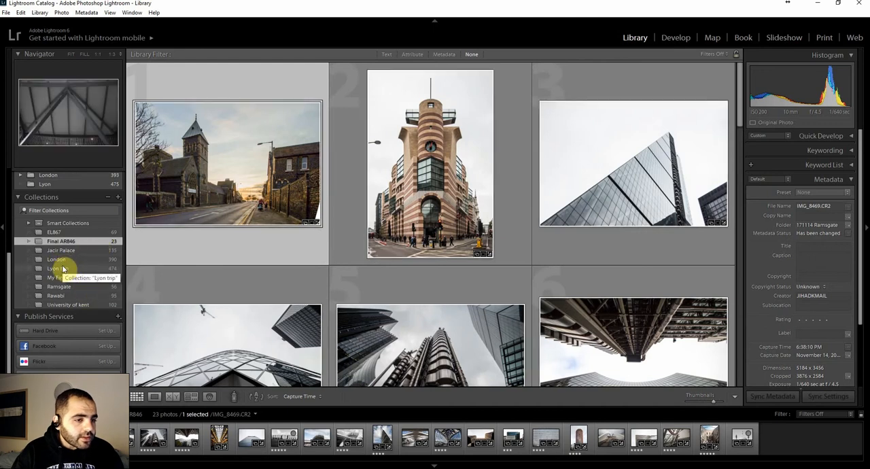
click(58, 262)
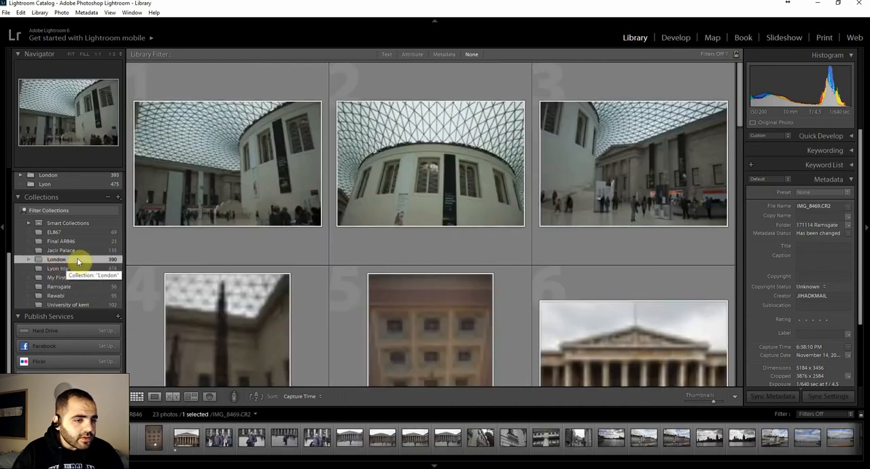
scroll(369, 210, down, 3)
scroll(374, 197, up, 2)
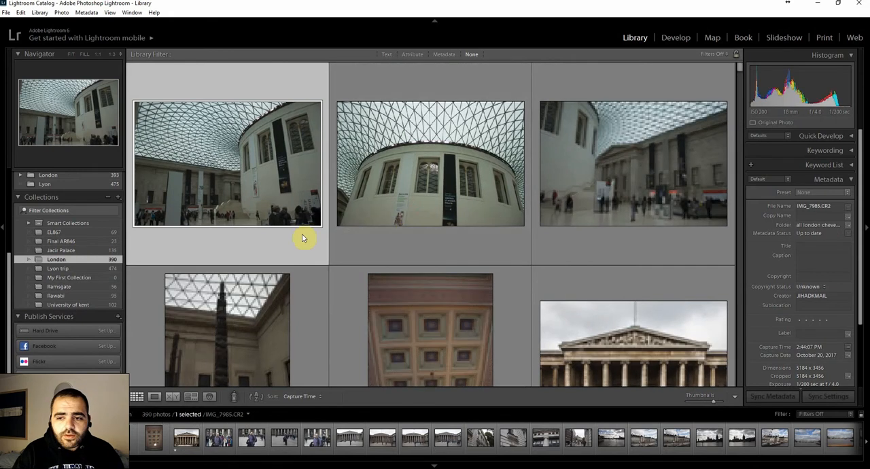
scroll(335, 212, down, 3)
scroll(334, 213, down, 5)
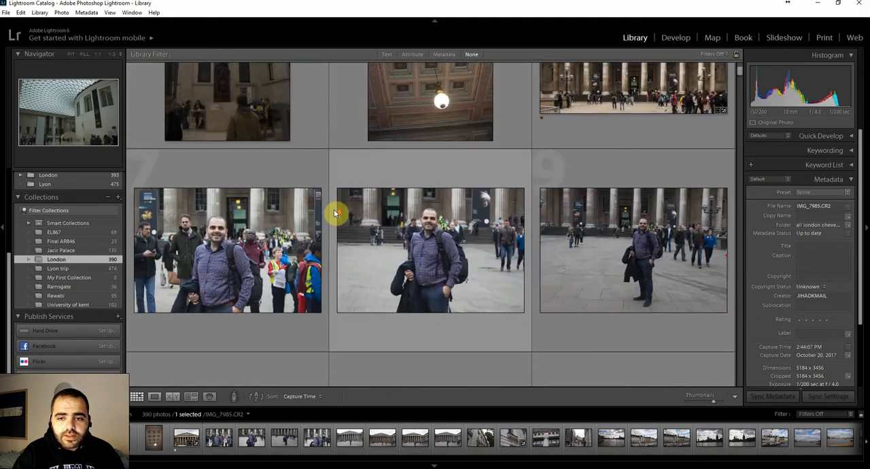
scroll(333, 214, down, 20)
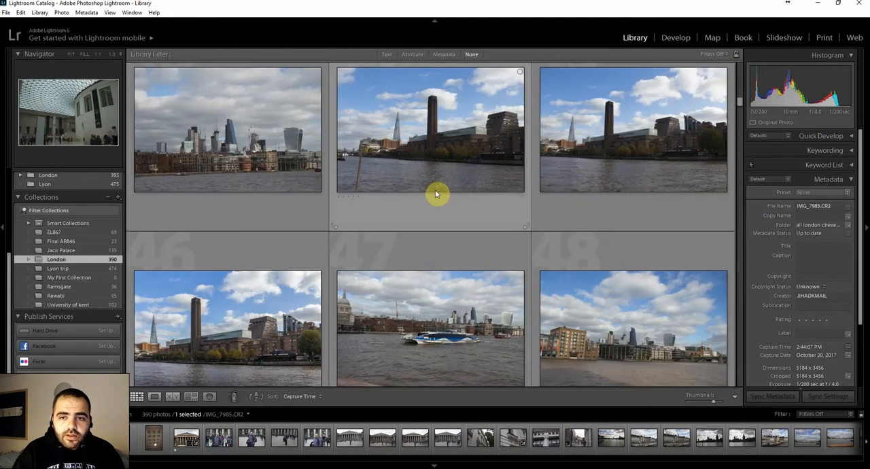
scroll(611, 155, up, 1)
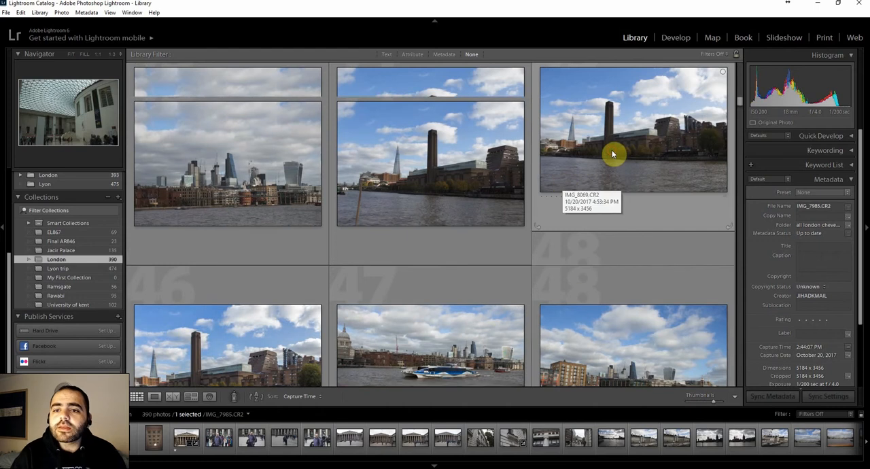
Show the riverside photo IMG_8069.CR2 enlarged in Loupe view and collapse the Metadata details.
click(614, 151)
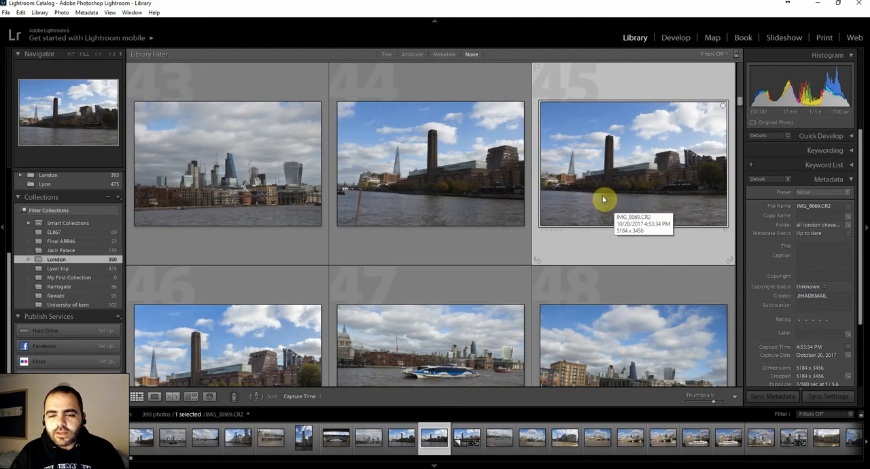
double_click(602, 199)
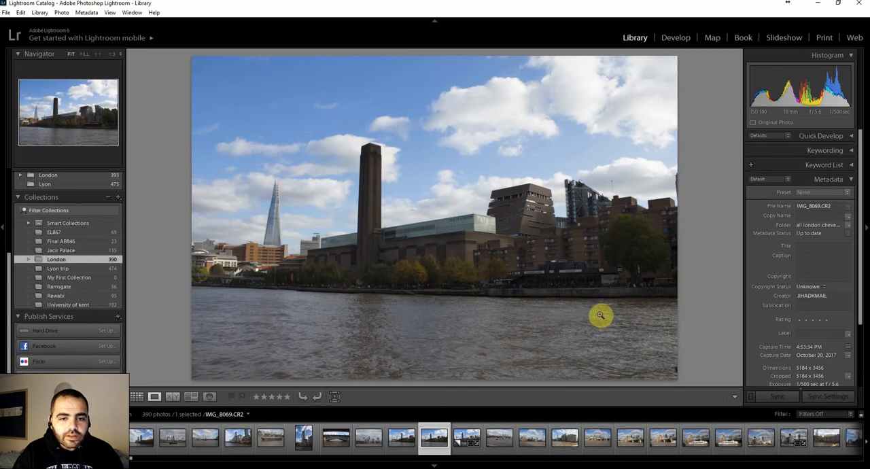
click(781, 179)
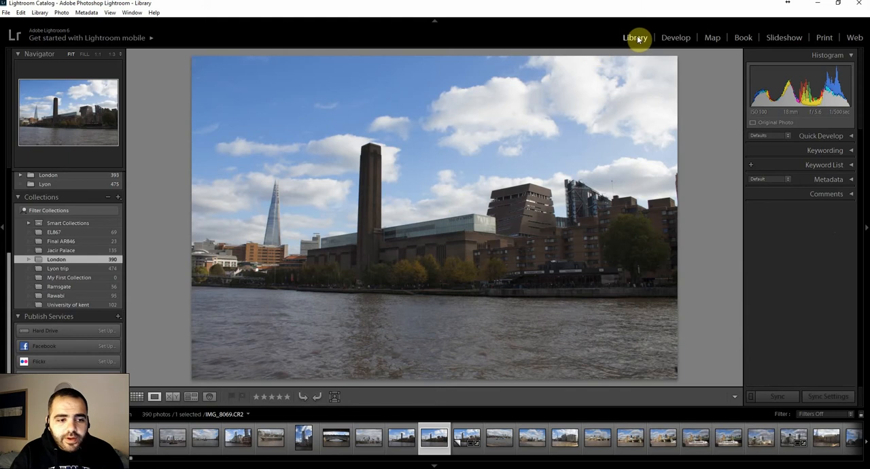
Compare the Grid and Loupe views of the London photos and take a brief look at the Develop module.
click(137, 397)
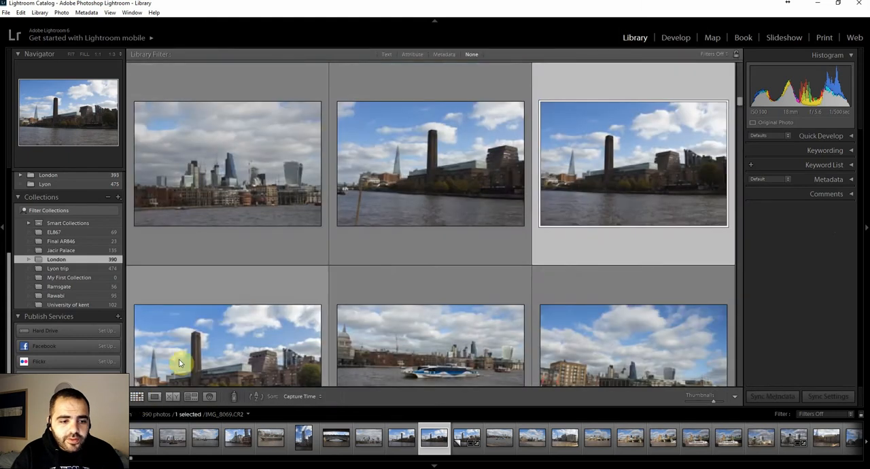
scroll(231, 292, down, 5)
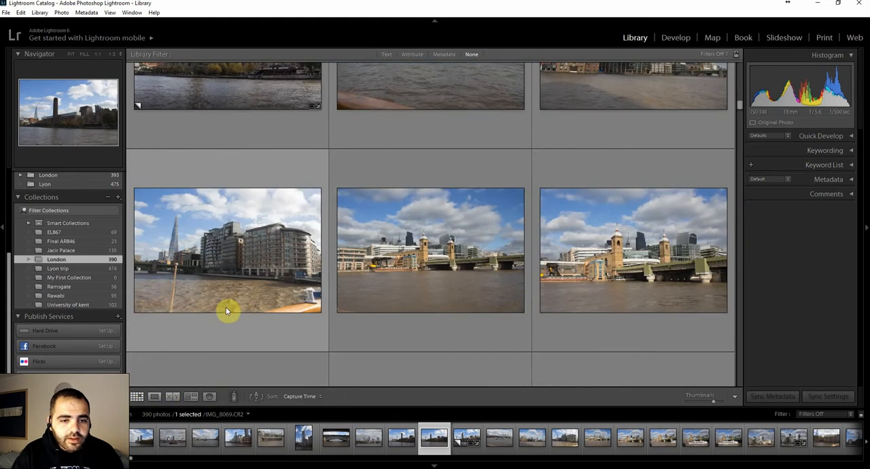
scroll(306, 211, down, 2)
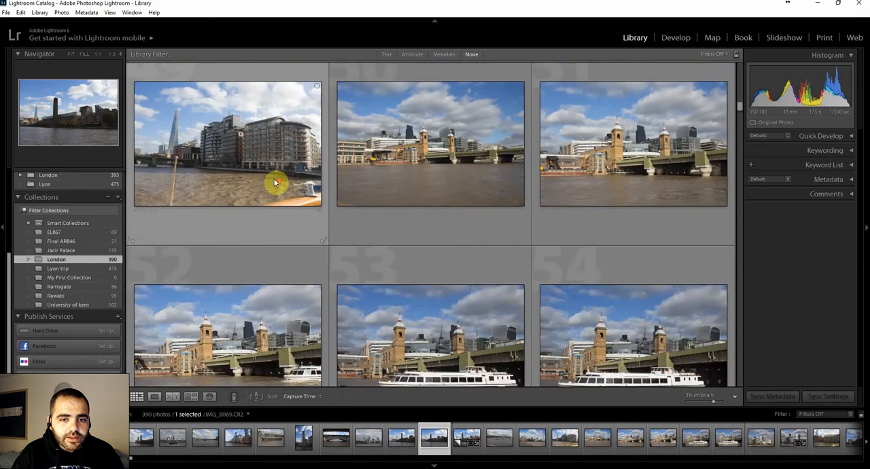
scroll(320, 247, up, 10)
click(155, 398)
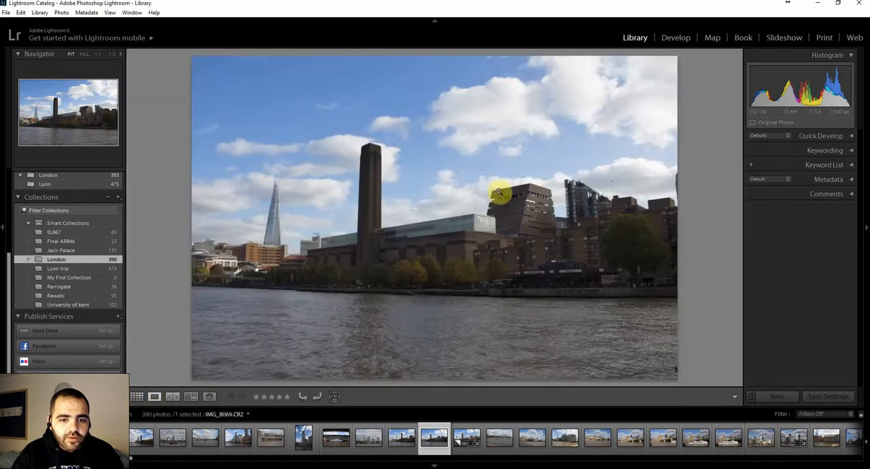
click(137, 397)
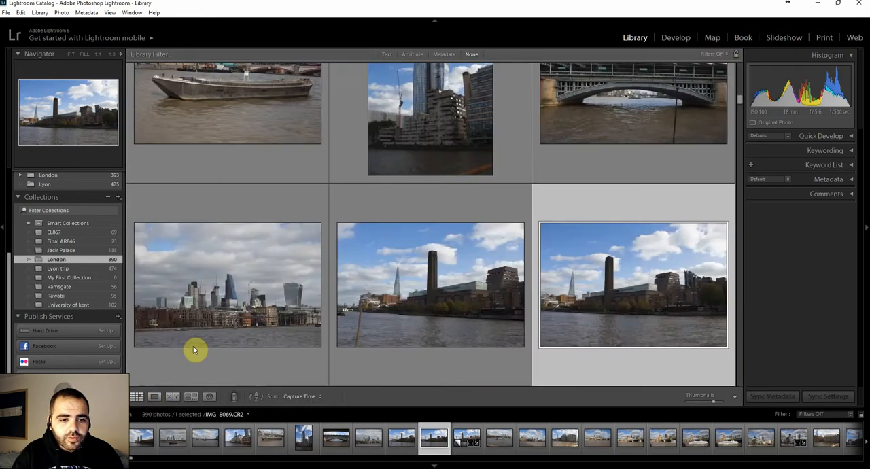
scroll(370, 200, up, 6)
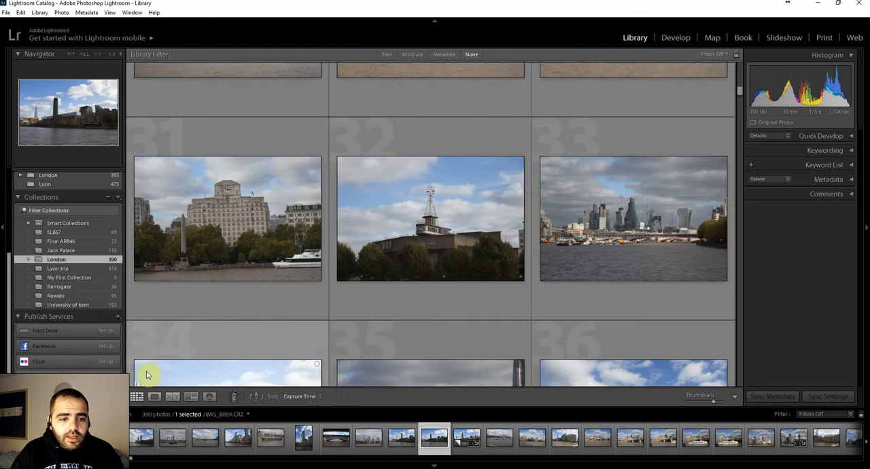
click(676, 38)
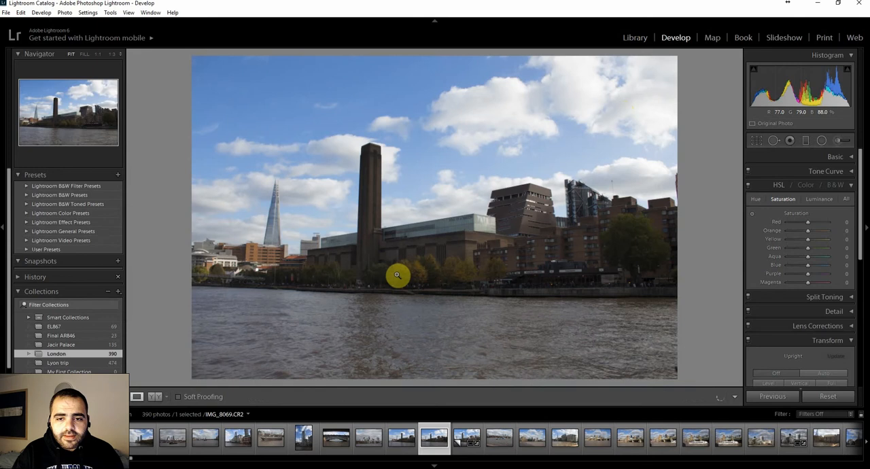
click(636, 39)
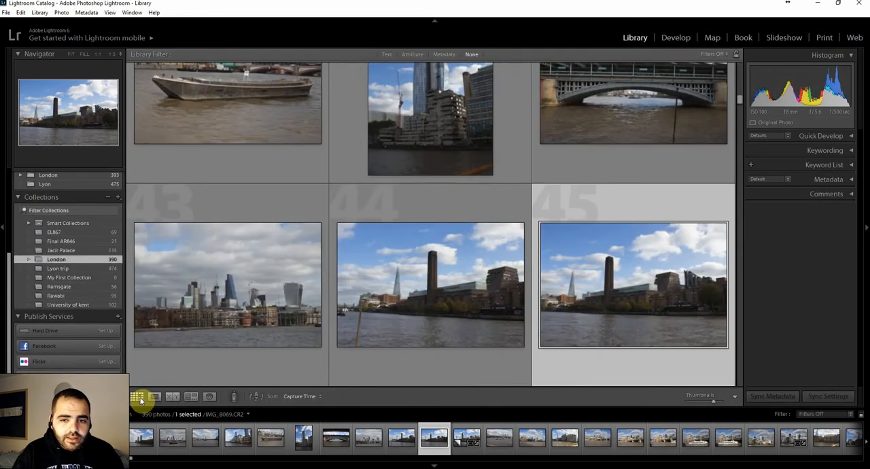
Create a new virtual copy of IMG_8069.CR2 and remove its older, already edited virtual copy from the London collection.
scroll(611, 309, down, 2)
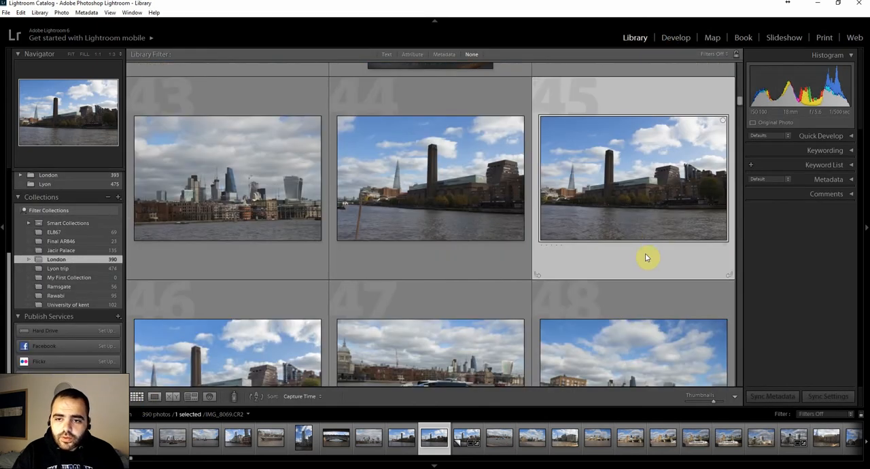
right_click(624, 201)
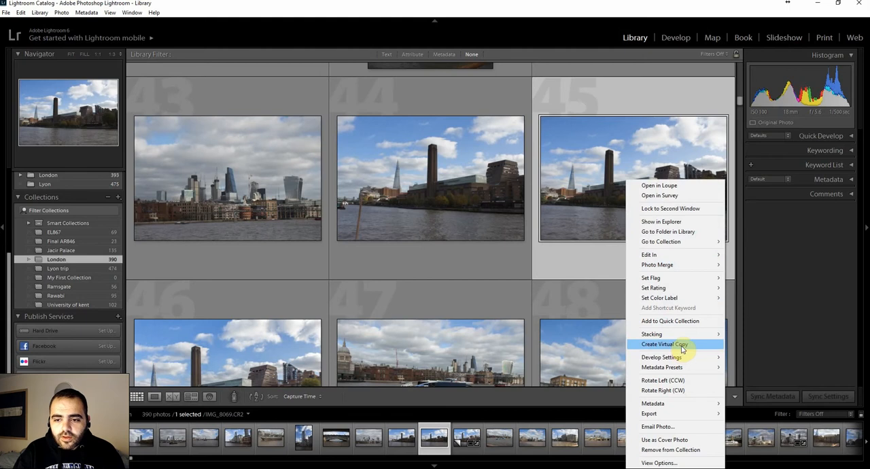
click(680, 344)
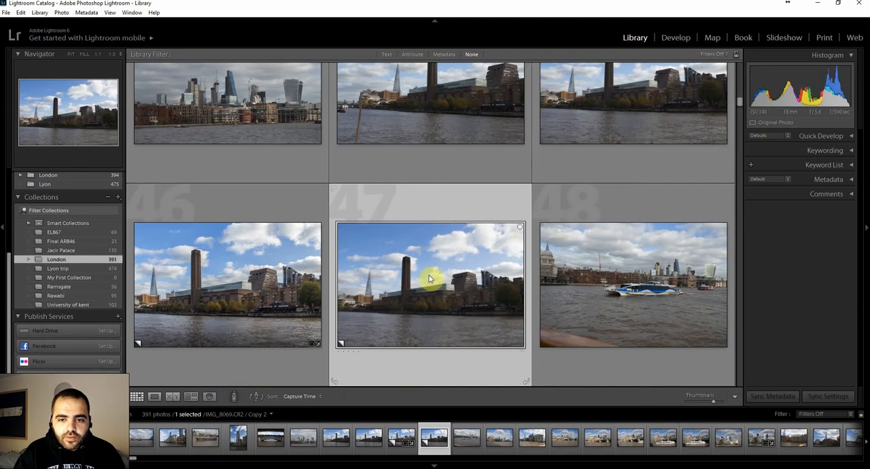
click(211, 278)
key(Delete)
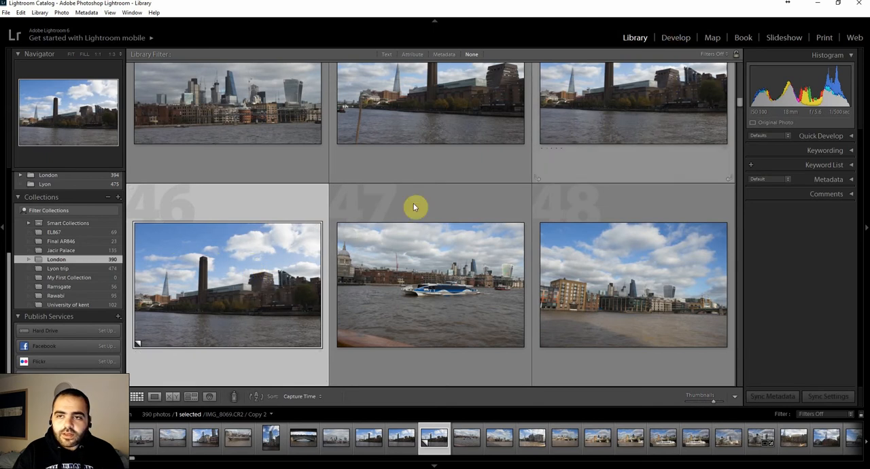
Open the new virtual copy in the Develop module and inspect the chimney tower at 1:1 zoom.
click(672, 39)
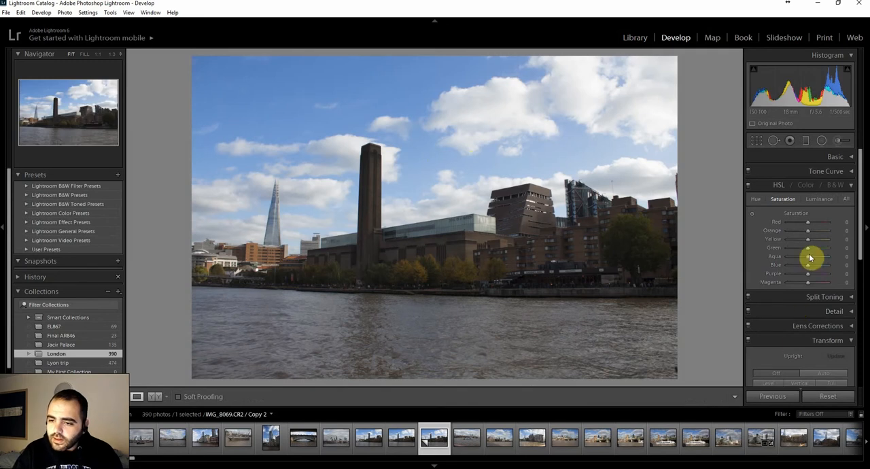
scroll(792, 296, down, 5)
click(381, 187)
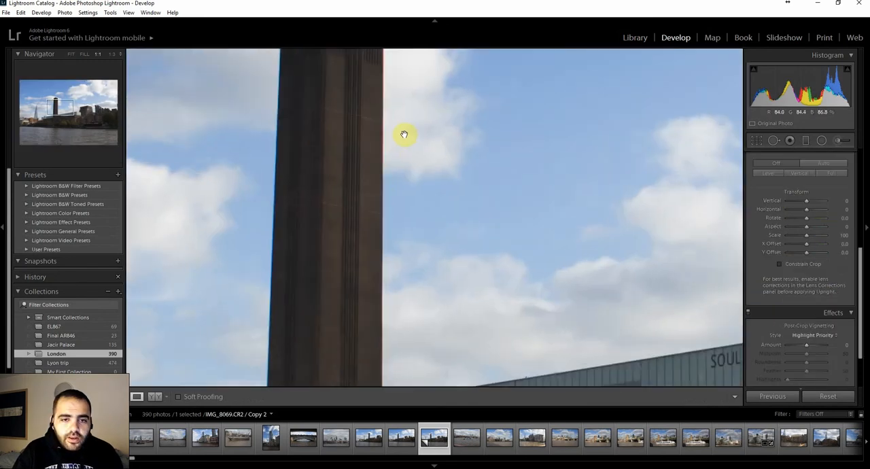
drag(404, 134, 454, 221)
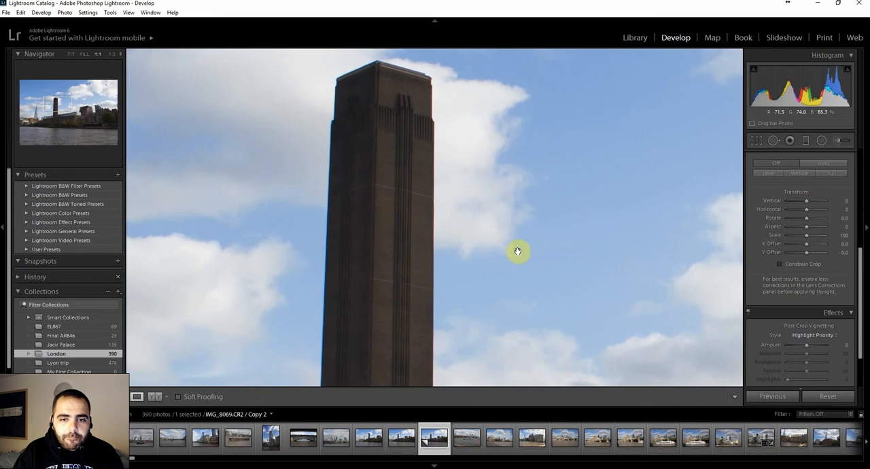
drag(517, 252, 507, 79)
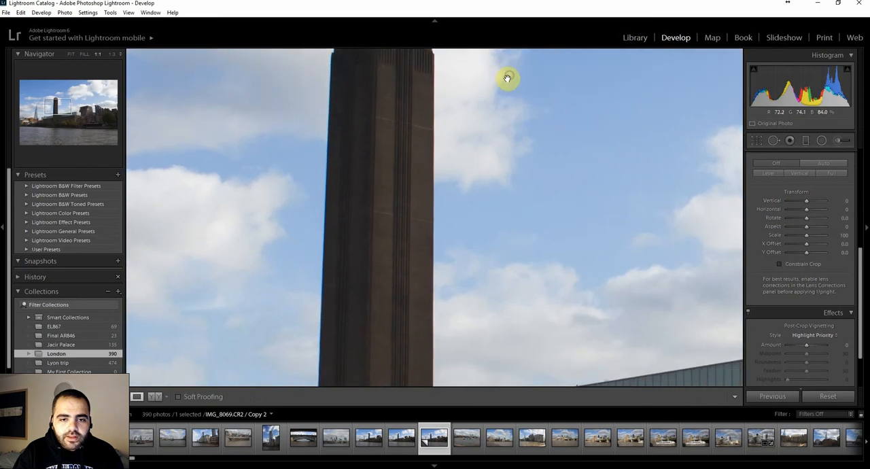
click(465, 201)
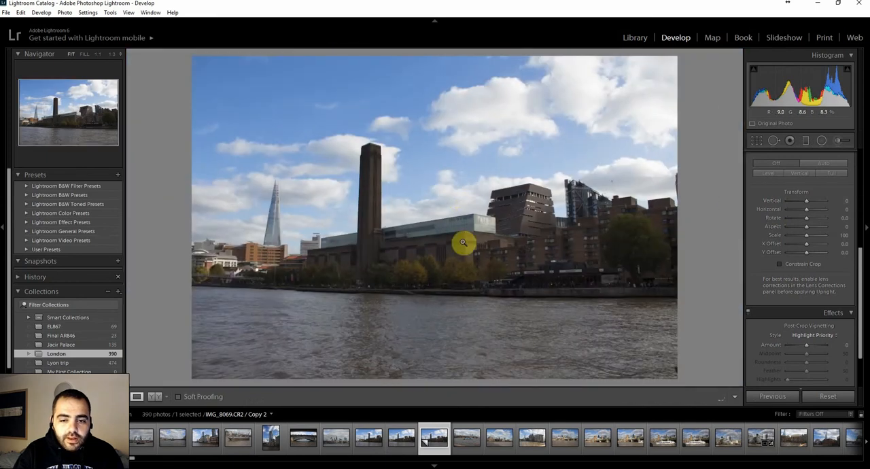
Examine the edges and details of the buildings to the right of the chimney at 1:1 zoom.
drag(558, 245, 380, 268)
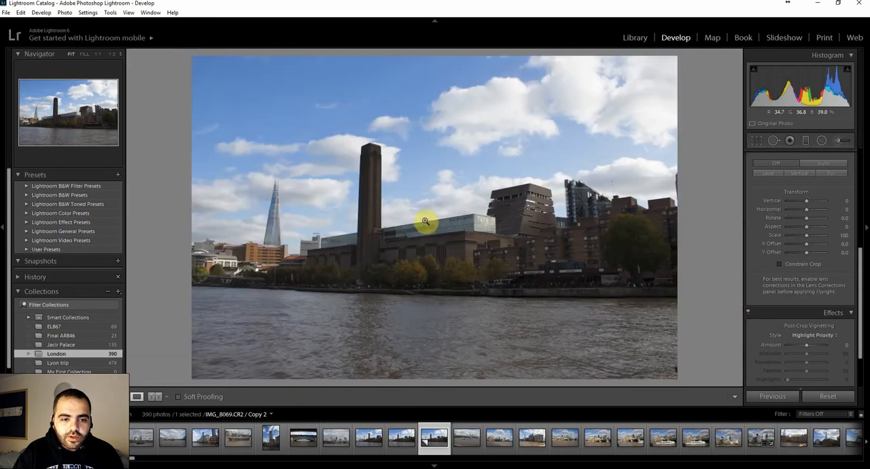
drag(555, 206, 462, 220)
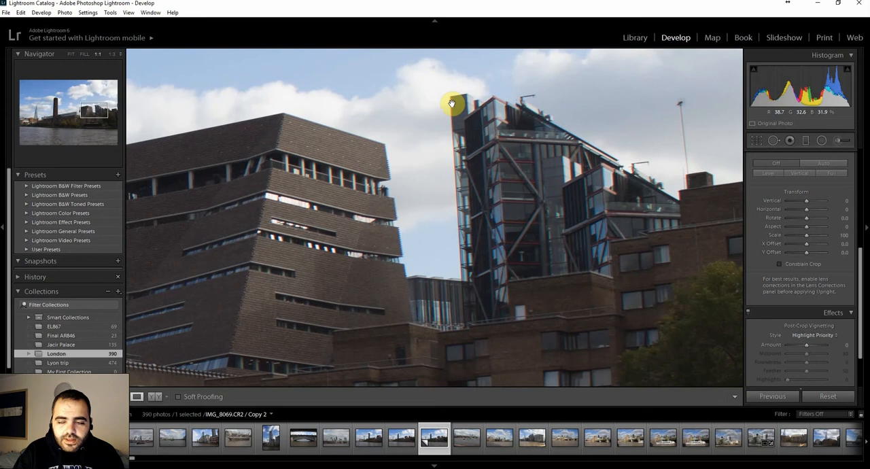
drag(313, 273, 369, 178)
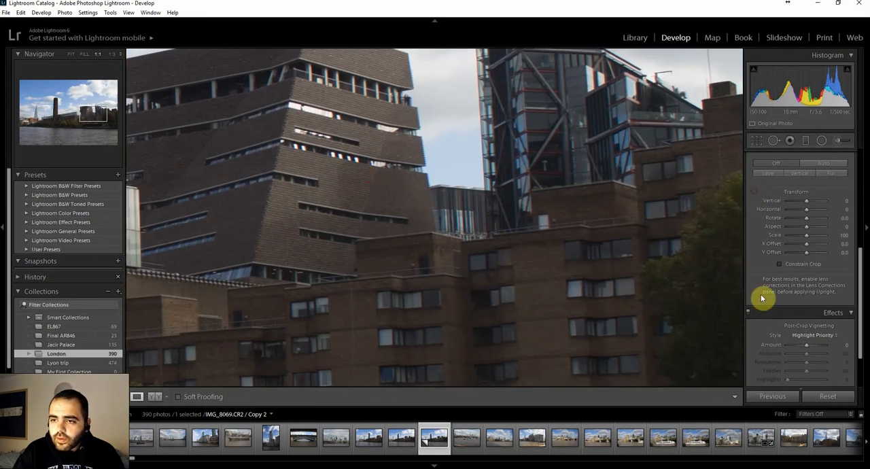
scroll(807, 340, down, 2)
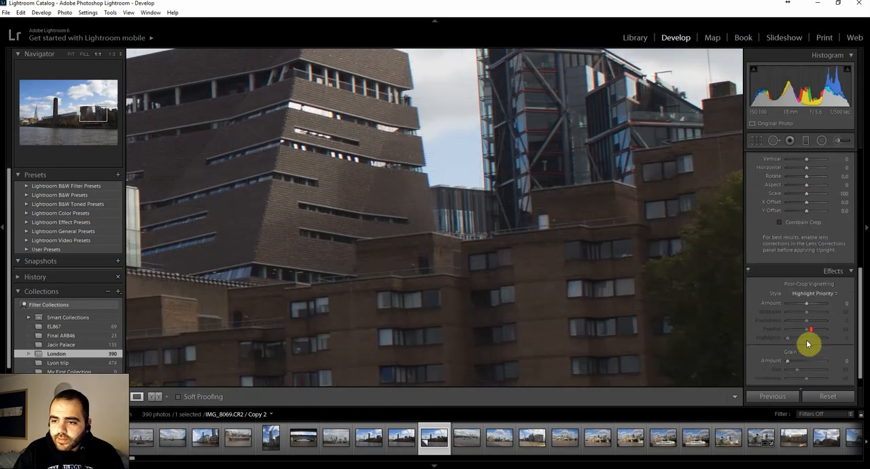
Turn on Remove Chromatic Aberration in the lens corrections and check the building edges against the sky at 1:1 zoom.
scroll(812, 333, up, 5)
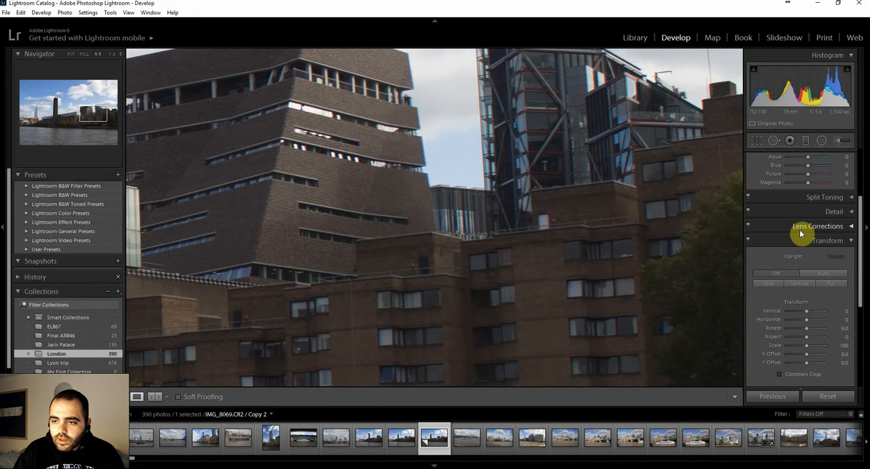
click(800, 231)
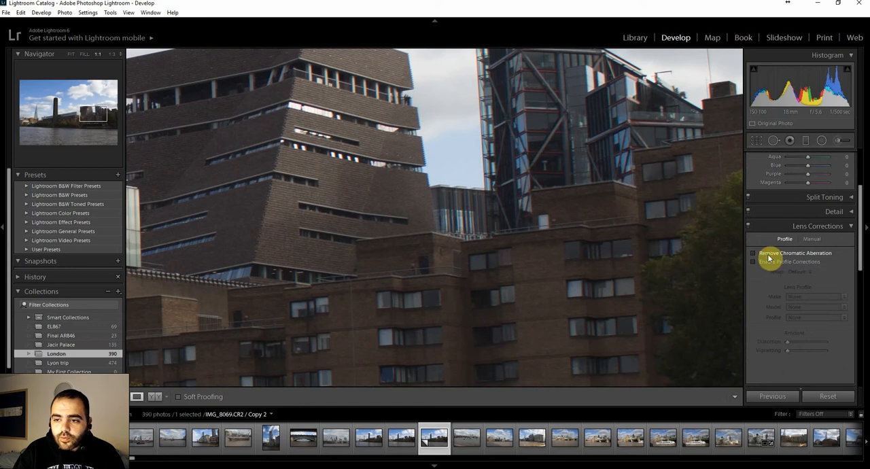
drag(429, 136, 442, 225)
click(462, 198)
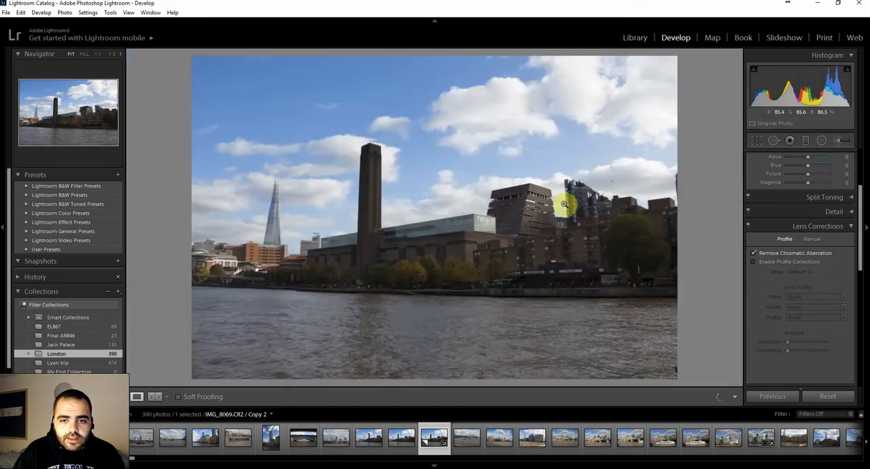
click(554, 203)
drag(614, 147, 476, 217)
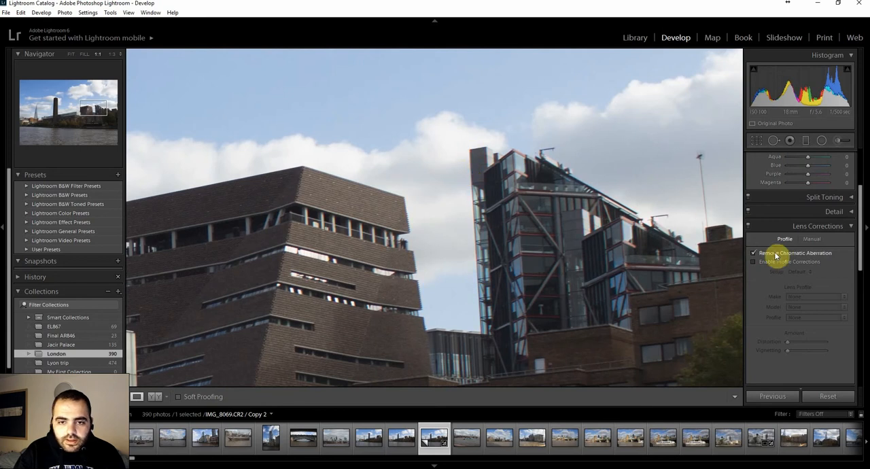
click(518, 285)
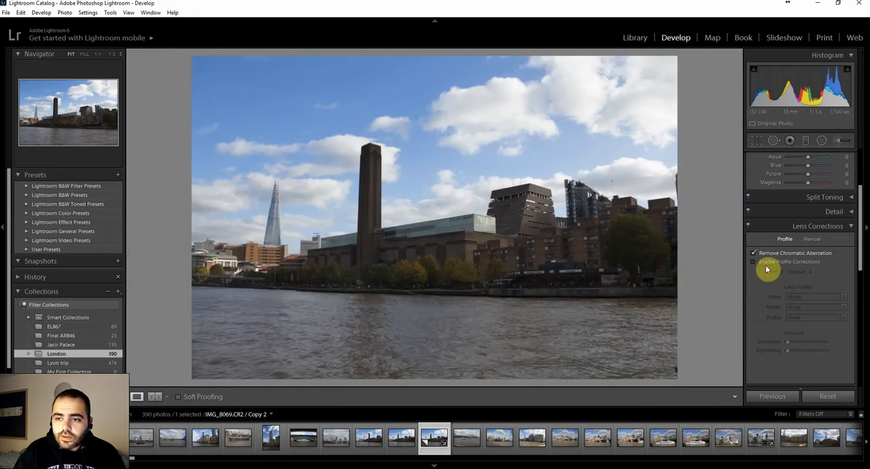
Enable profile corrections with the Canon EF-S 18-55mm f/3.5-5.6 IS STM lens profile and compare the photo with and without them.
click(752, 261)
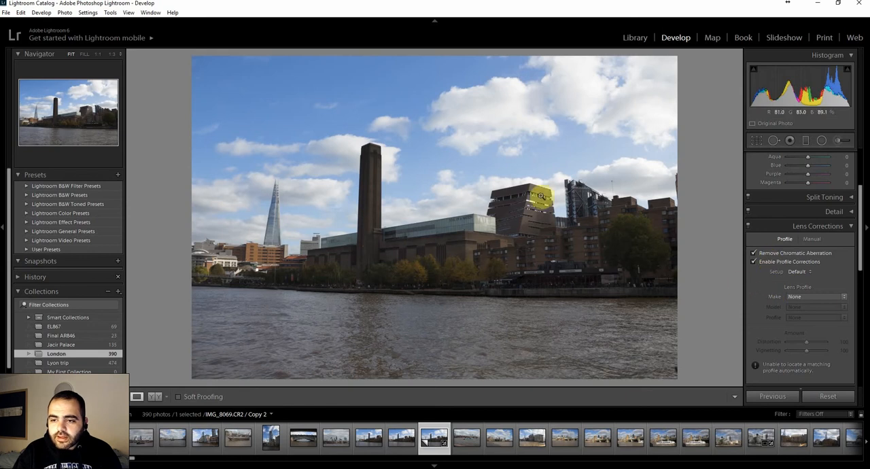
click(830, 300)
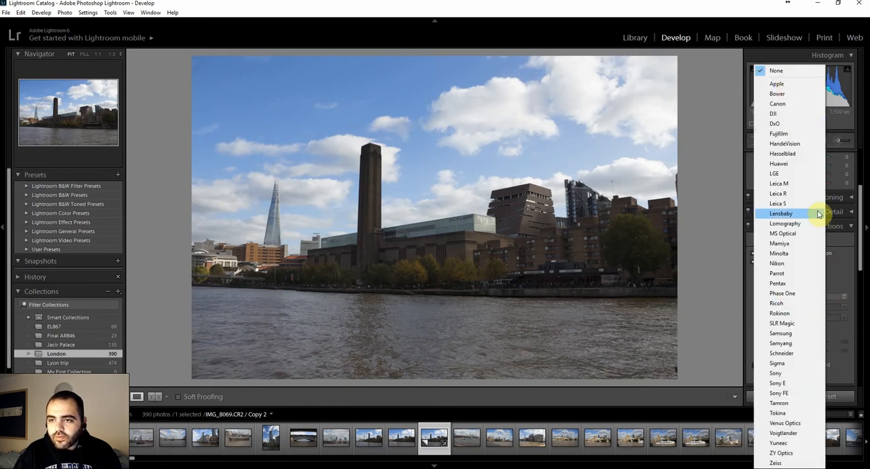
click(779, 104)
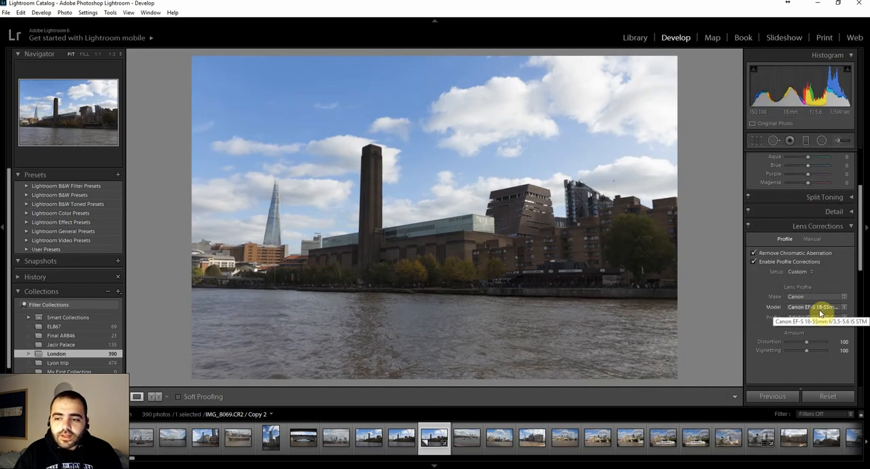
click(821, 309)
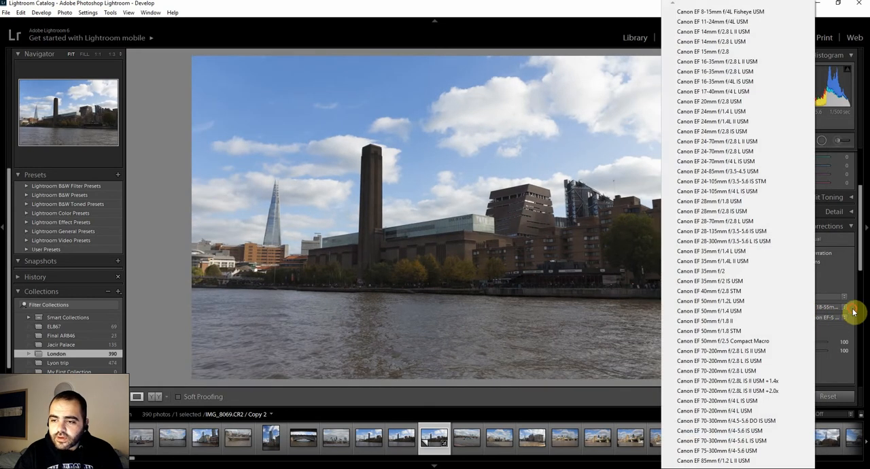
click(853, 313)
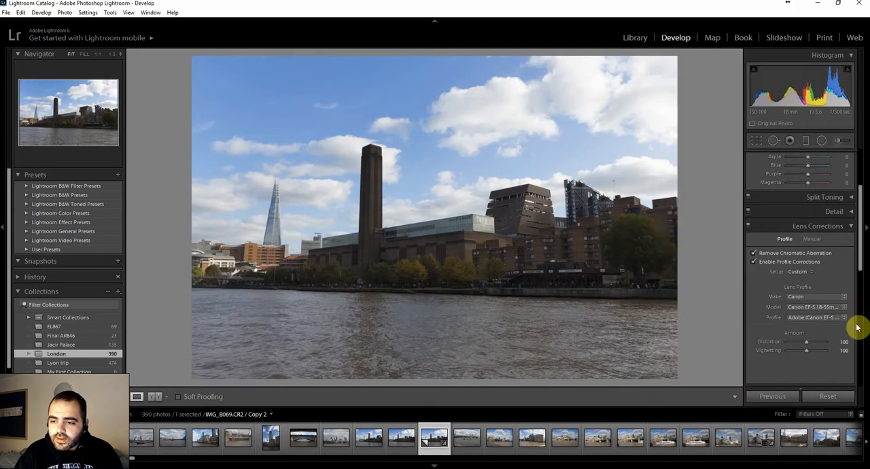
click(777, 263)
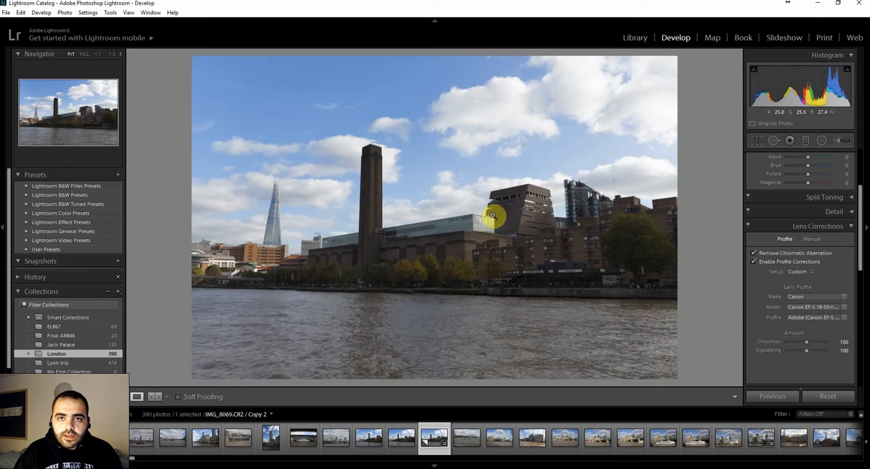
click(773, 263)
click(772, 263)
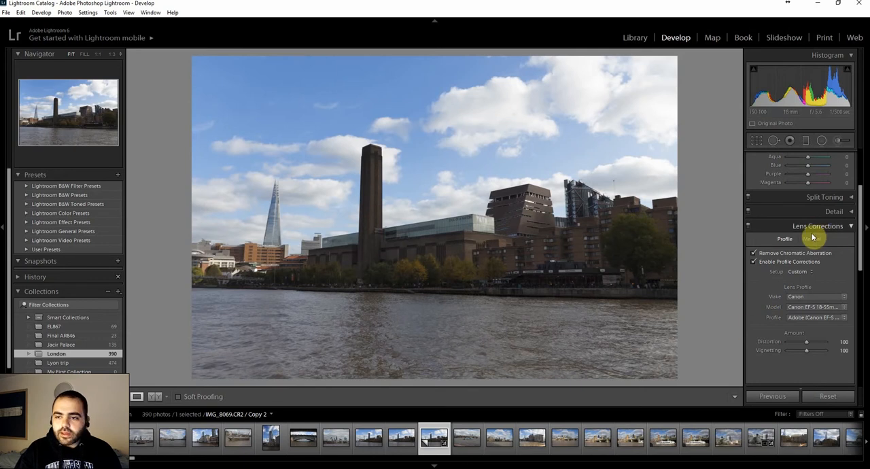
Set the Vertical transform to -21 to straighten the converging lines of the buildings.
click(848, 227)
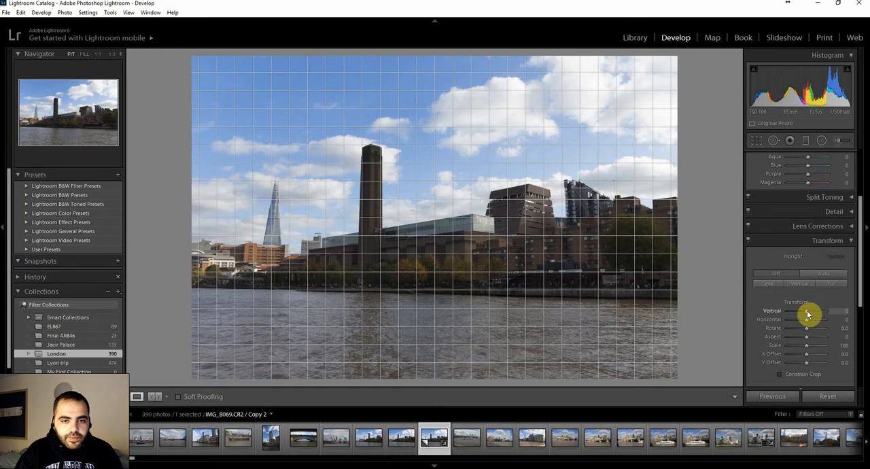
drag(807, 314, 802, 314)
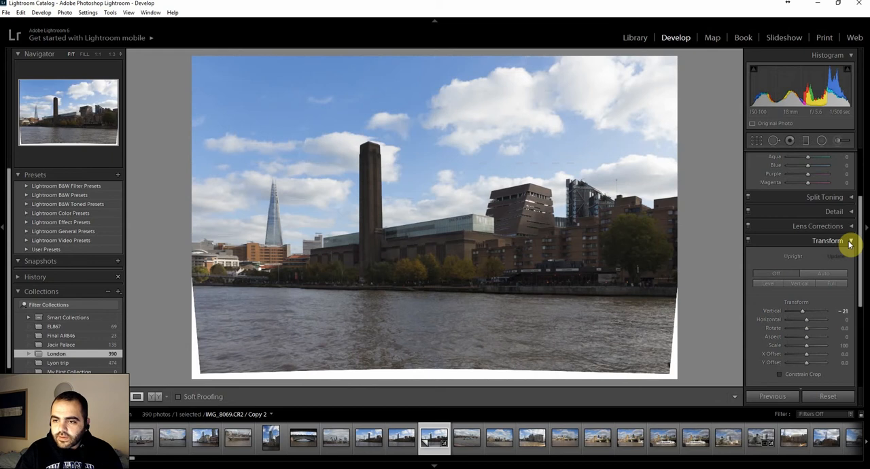
click(849, 244)
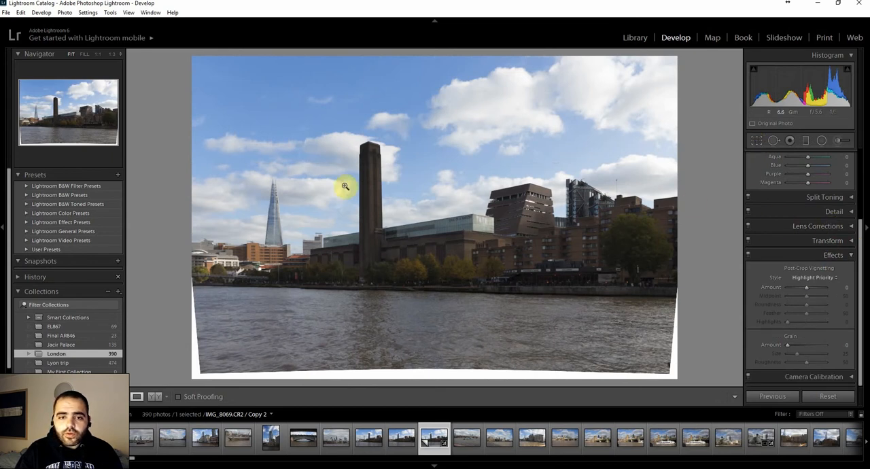
Crop the photo at its original aspect ratio, positioning the frame to exclude the white borders along the sides and lower edge.
click(758, 143)
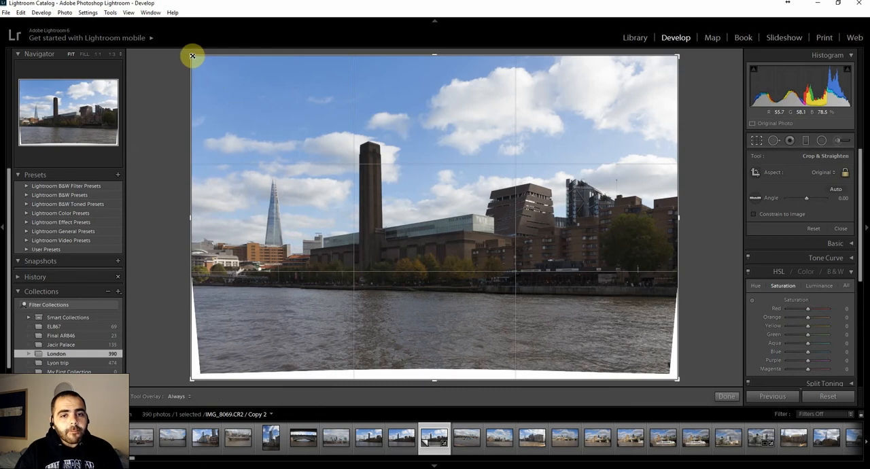
mouse_move(192, 54)
mouse_down()
mouse_move(205, 64)
mouse_move(188, 57)
mouse_move(199, 61)
mouse_up()
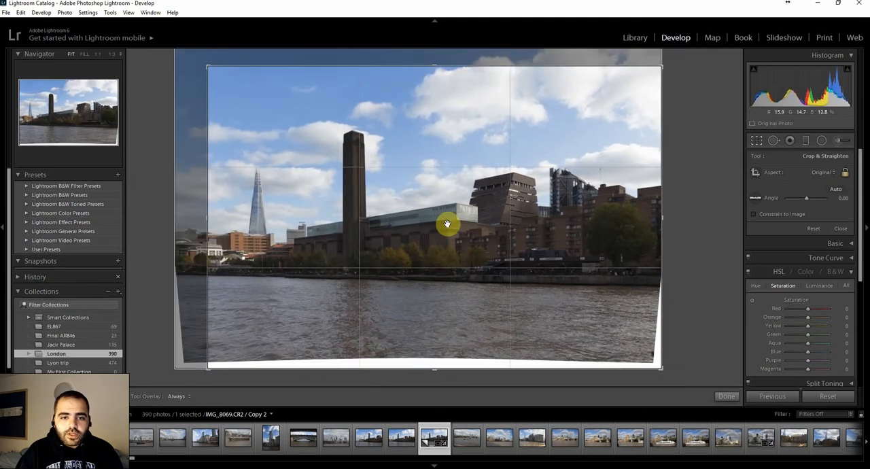
drag(447, 224, 458, 241)
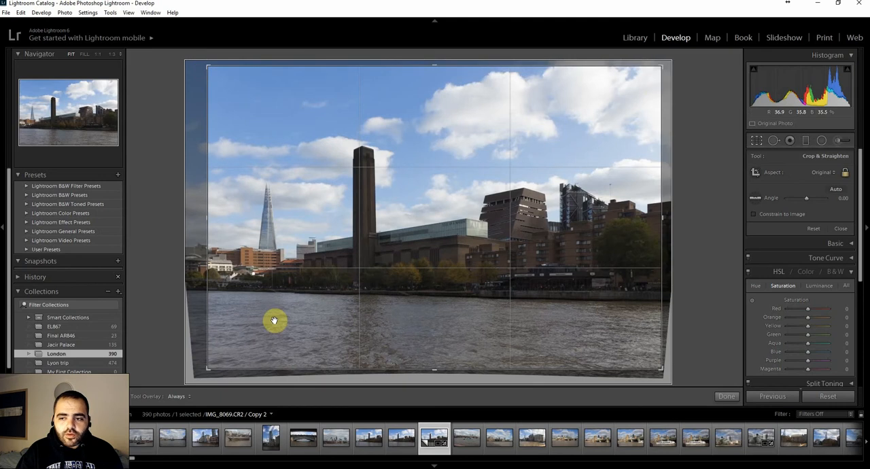
click(835, 174)
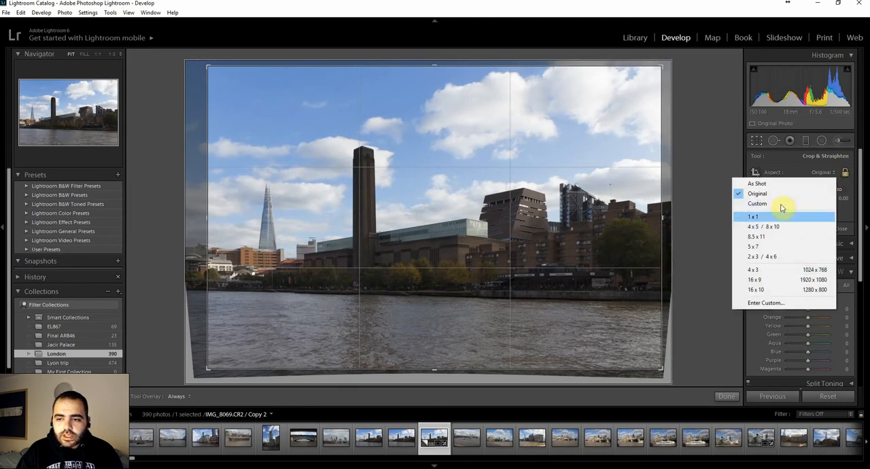
click(500, 167)
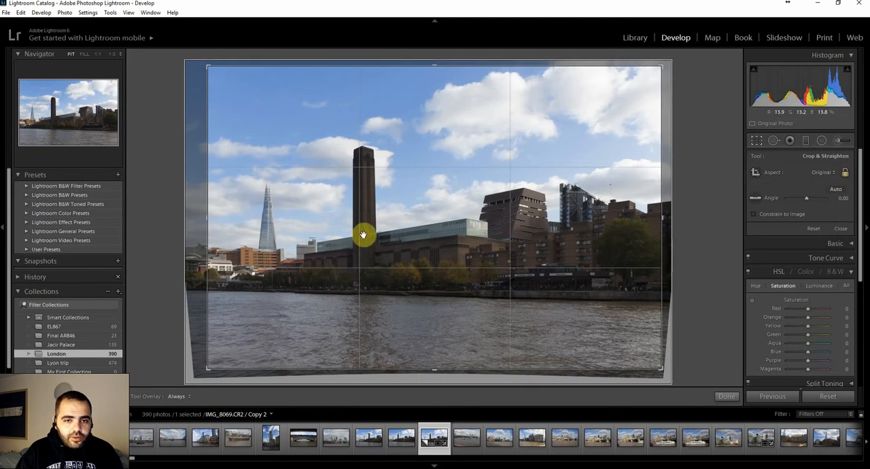
mouse_move(414, 213)
mouse_down()
mouse_move(365, 163)
mouse_move(398, 217)
mouse_up()
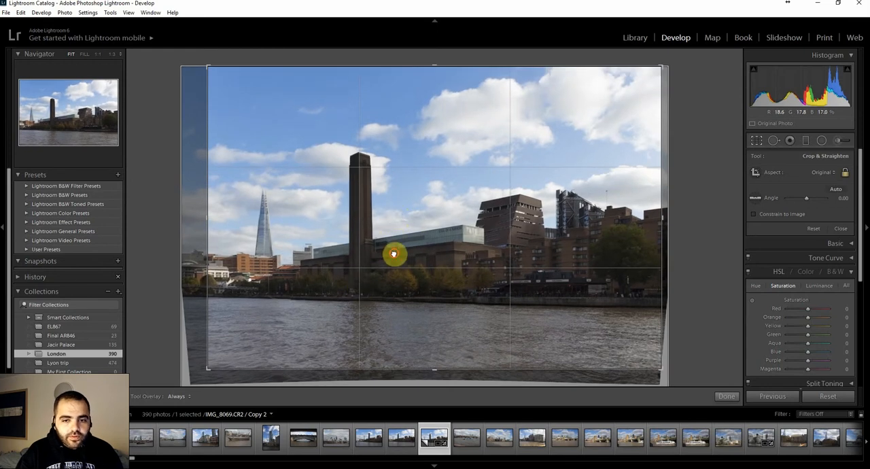
drag(394, 254, 393, 256)
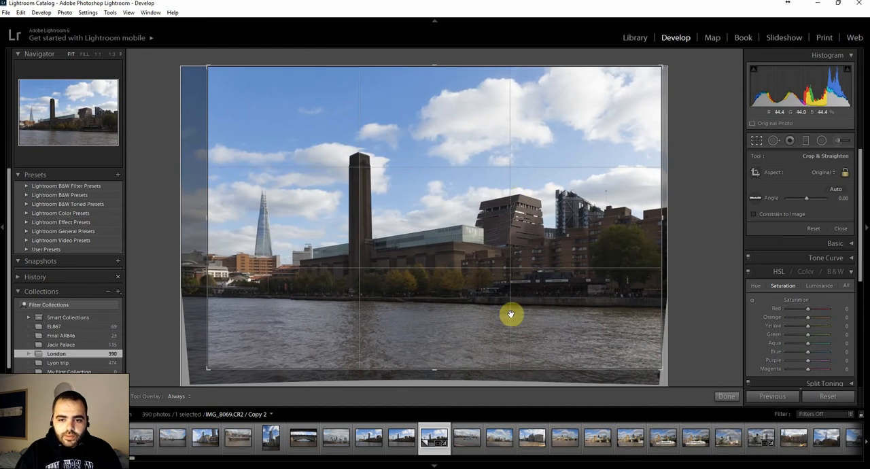
drag(526, 339, 527, 328)
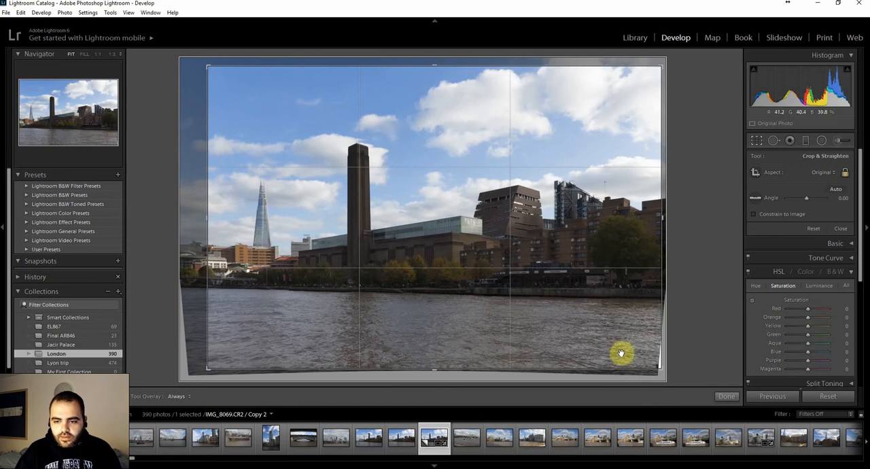
drag(648, 360, 654, 361)
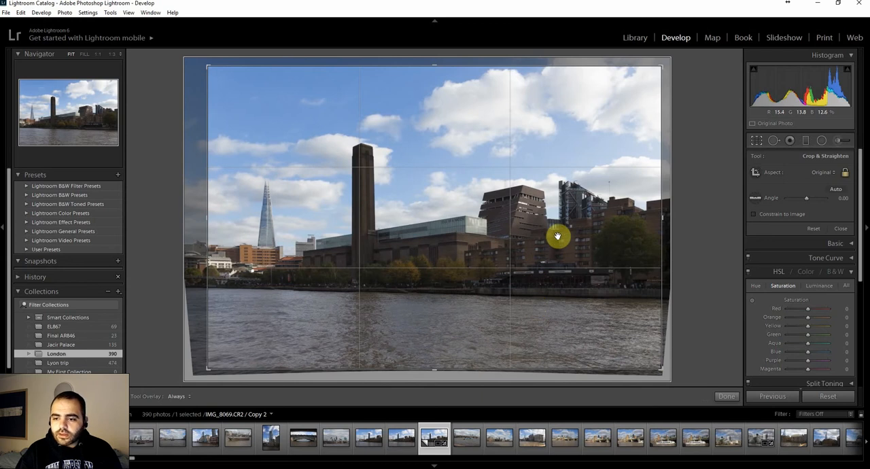
key(Return)
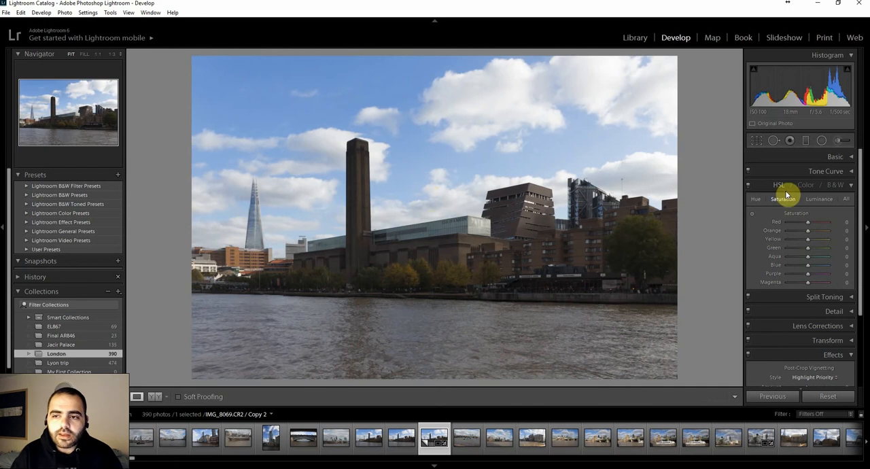
Set Blacks to -38 and Whites to +19 in the basic tone adjustments.
click(850, 158)
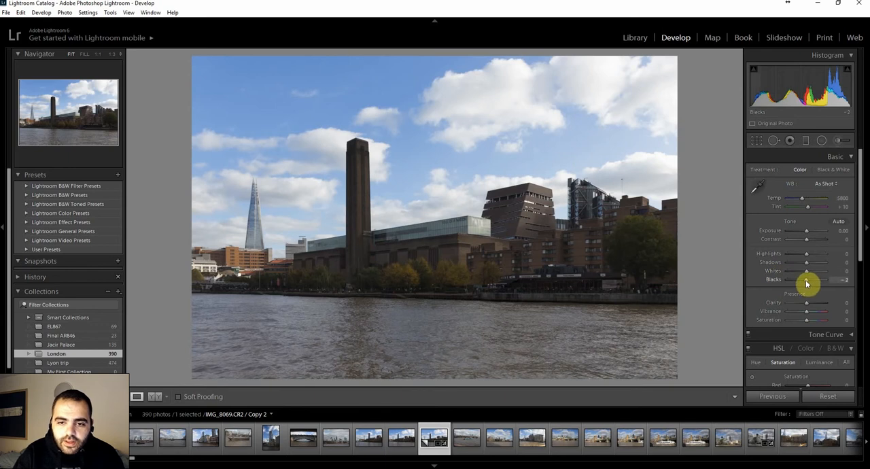
drag(805, 283, 800, 284)
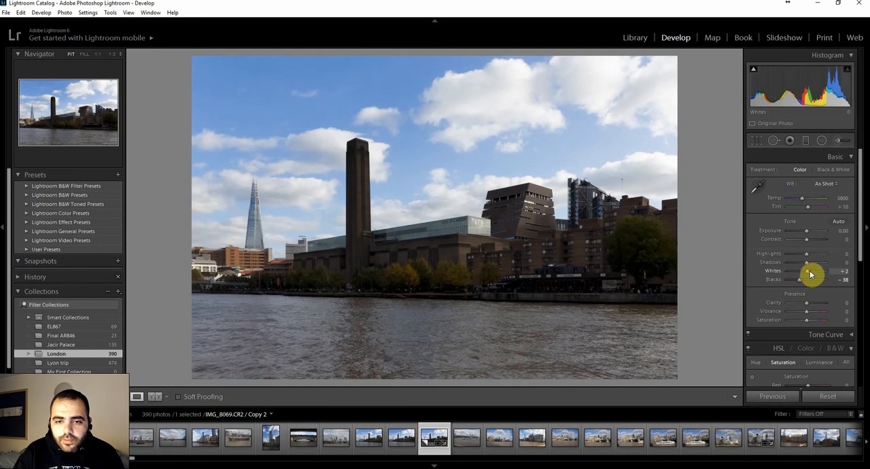
drag(809, 273, 813, 275)
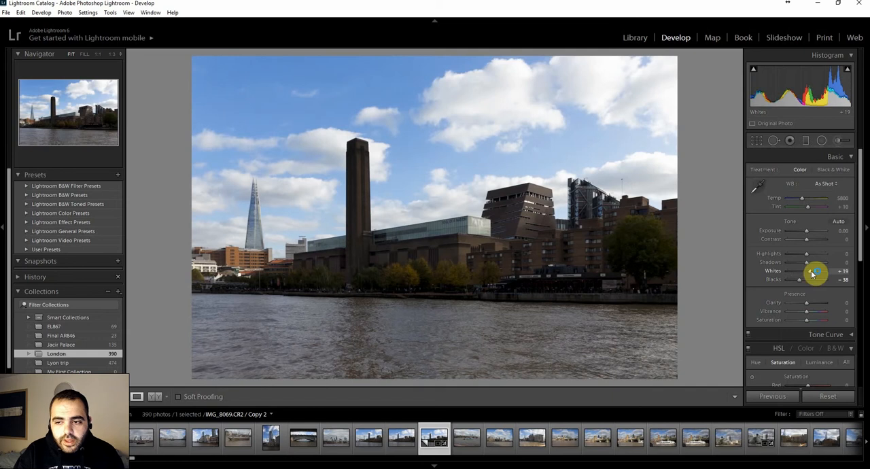
Readjust Blacks to -19, using the shadow clipping overlay to limit the fully black areas along the riverbank.
drag(802, 285, 806, 284)
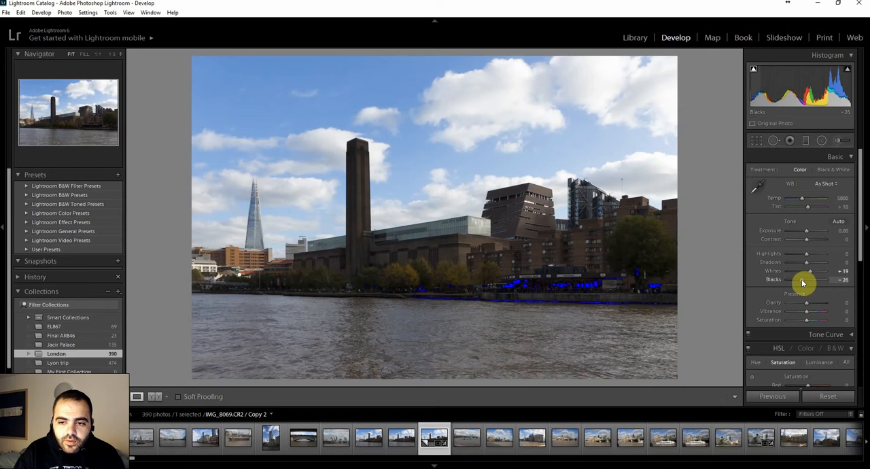
drag(802, 282, 798, 281)
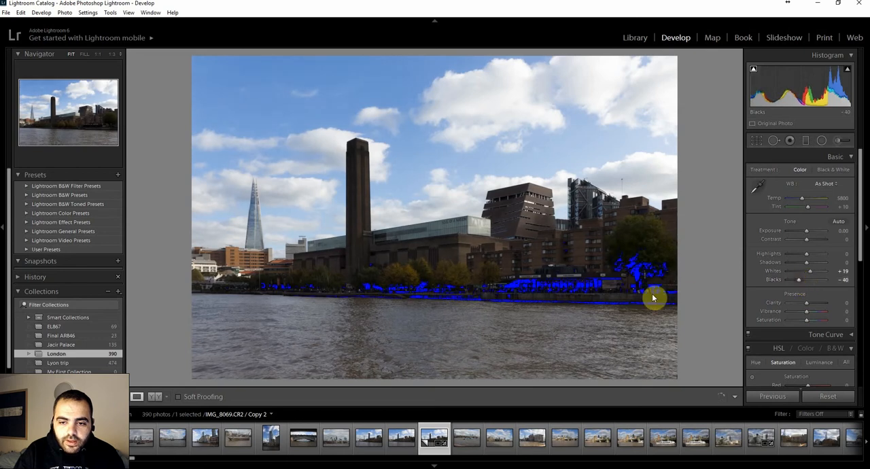
click(755, 73)
click(756, 75)
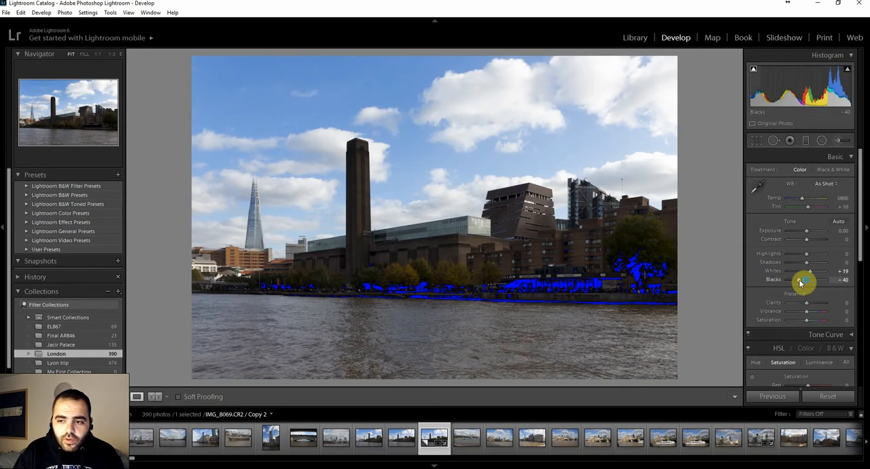
drag(800, 283, 803, 282)
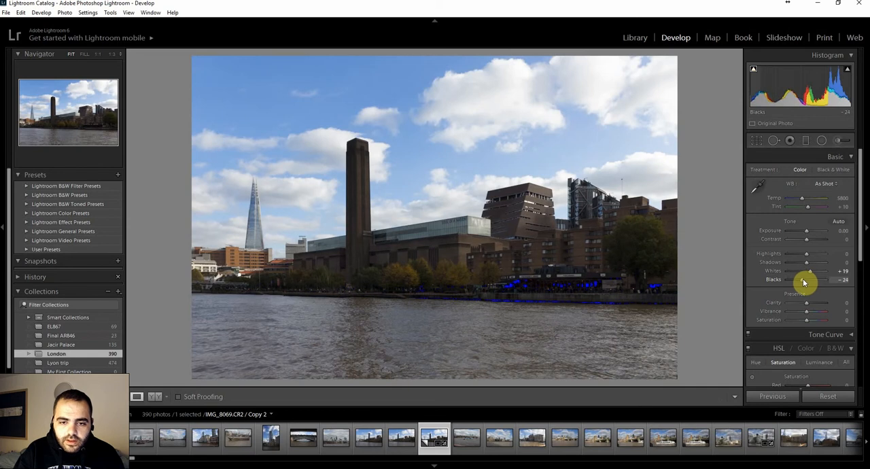
click(754, 70)
Reduce Whites to +7 with the highlight clipping overlay on, and raise Shadows to +38.
click(846, 70)
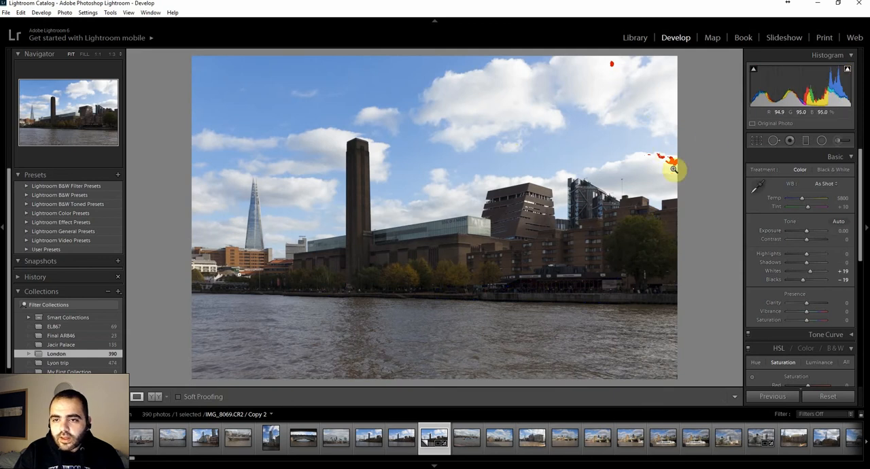
drag(809, 270, 811, 275)
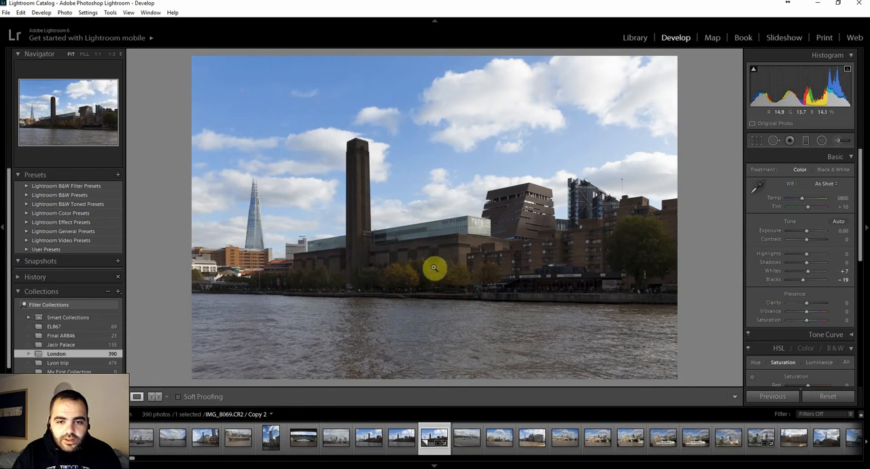
click(815, 264)
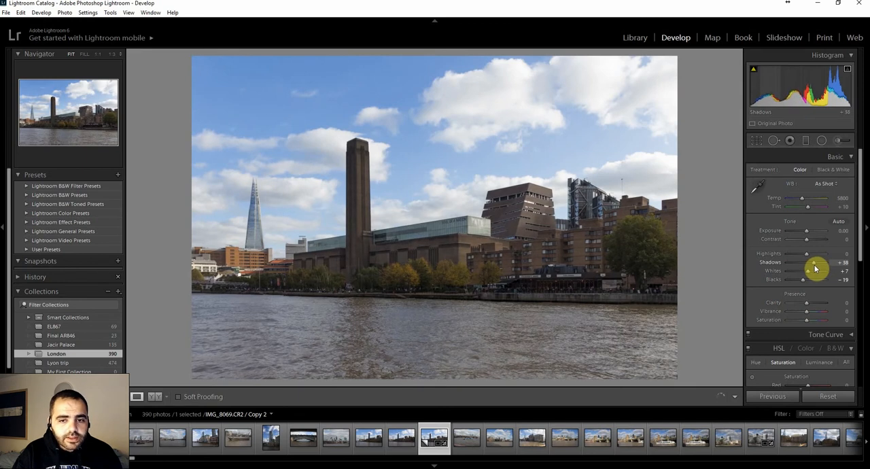
Set Contrast to +24 and Highlights to -100 in the basic tone adjustments.
drag(815, 269, 813, 269)
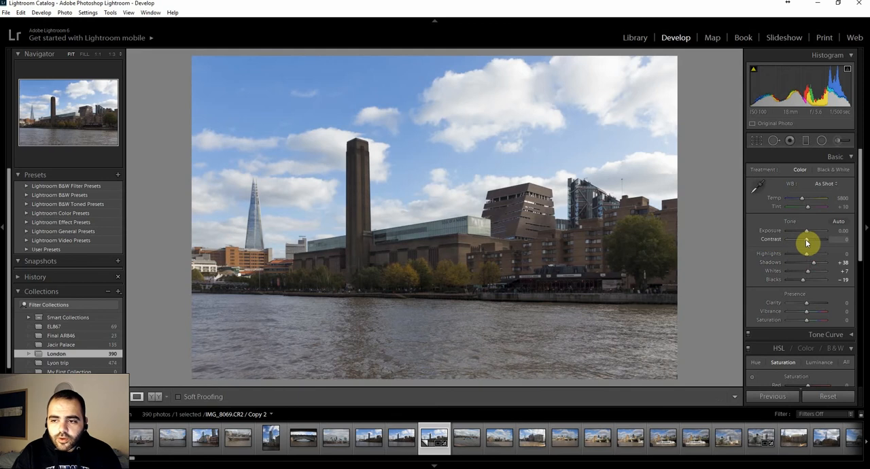
drag(806, 239, 810, 239)
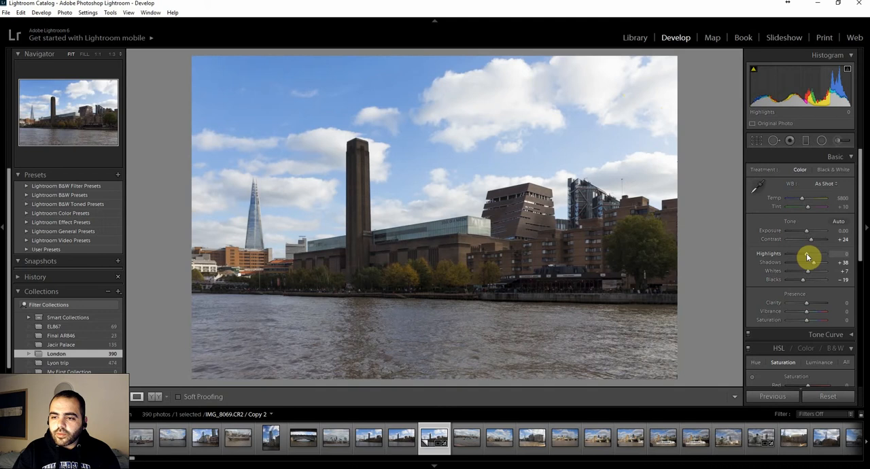
drag(806, 256, 778, 254)
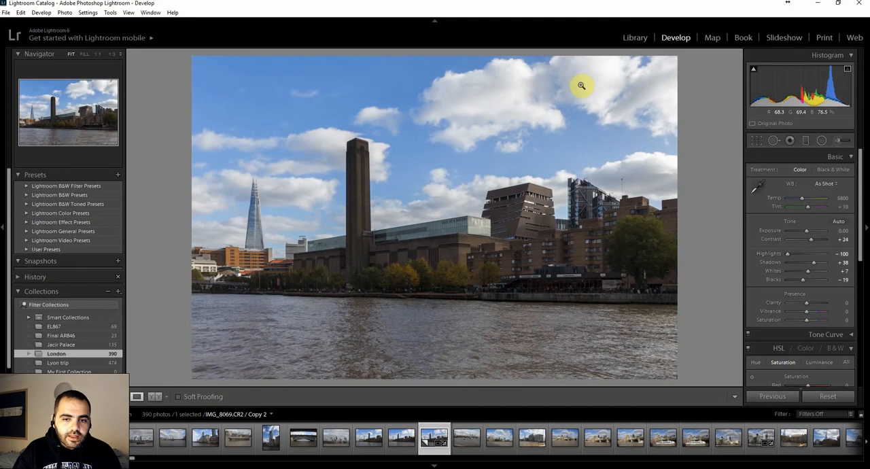
Brighten the photo by setting Exposure to +0.36.
click(810, 235)
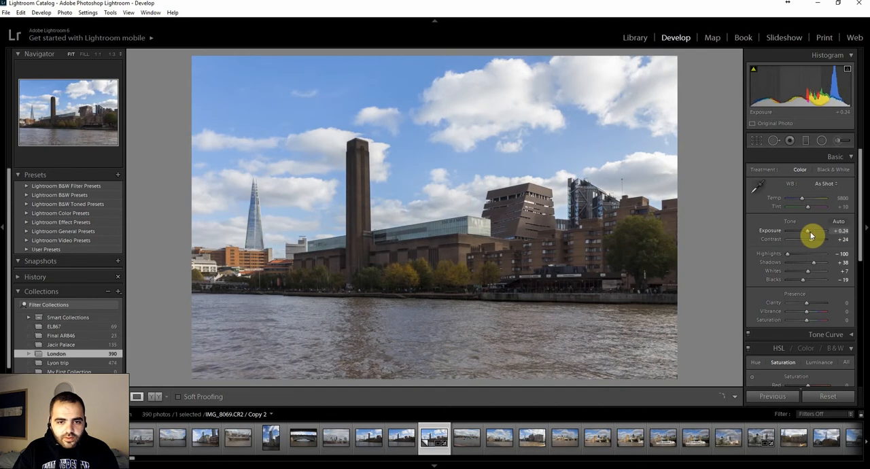
click(810, 235)
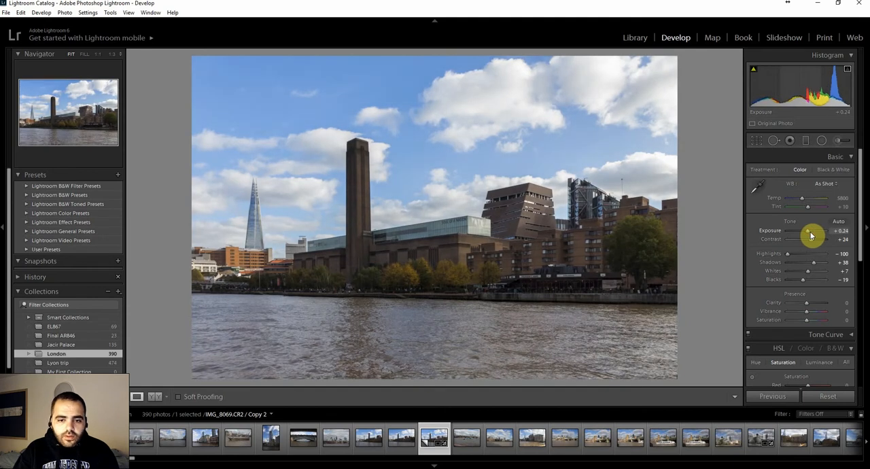
click(810, 235)
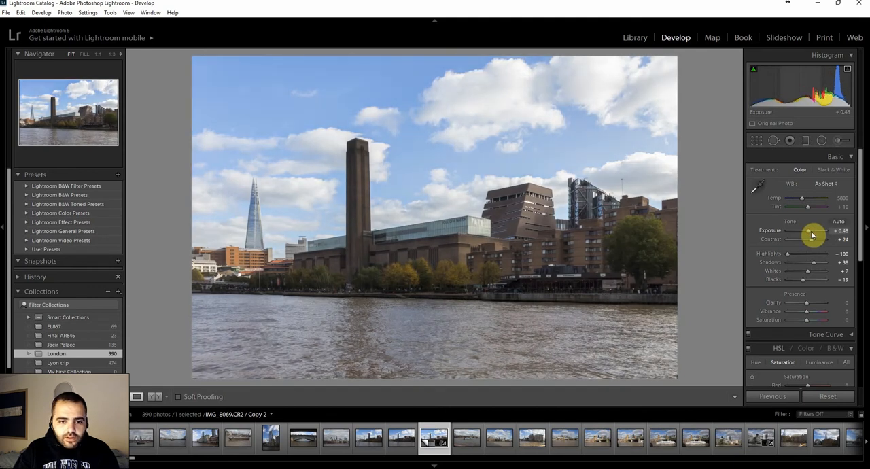
click(811, 235)
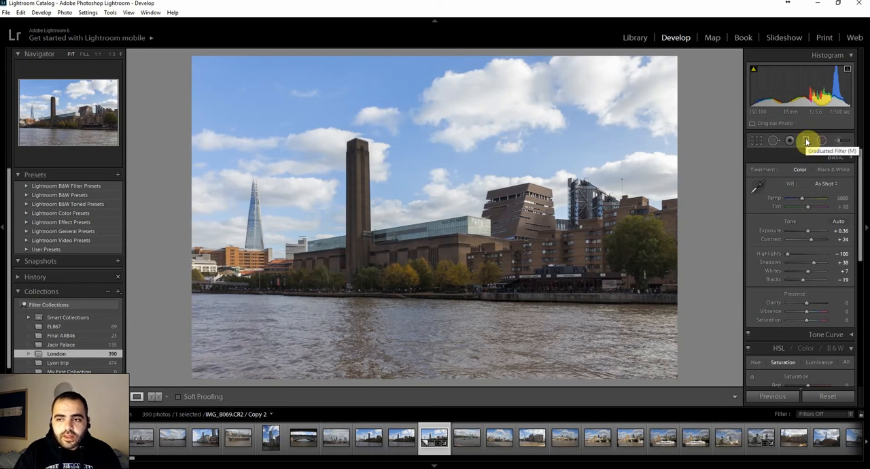
Add a graduated filter over the river, running from the photo's lower edge up to the riverbank and aligned with the waterline.
click(806, 141)
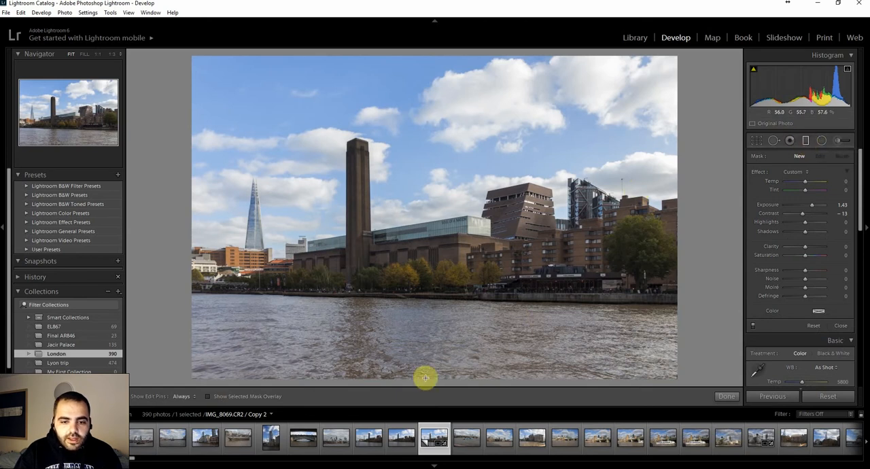
drag(428, 380, 429, 299)
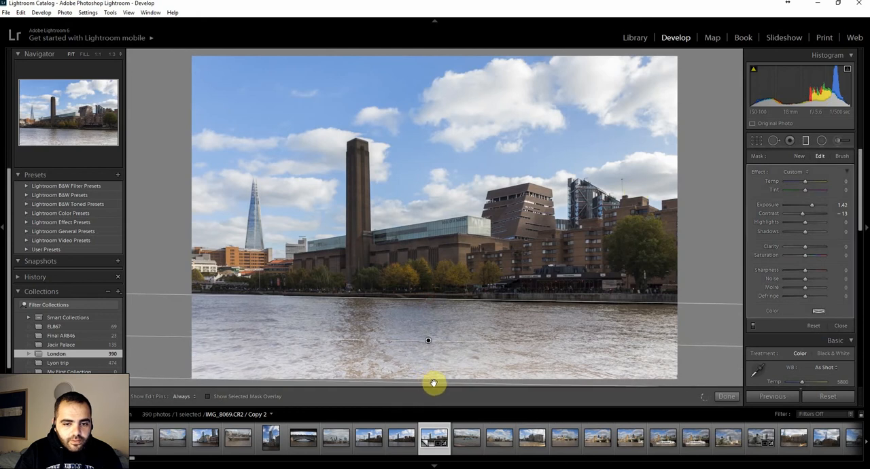
drag(434, 384, 443, 382)
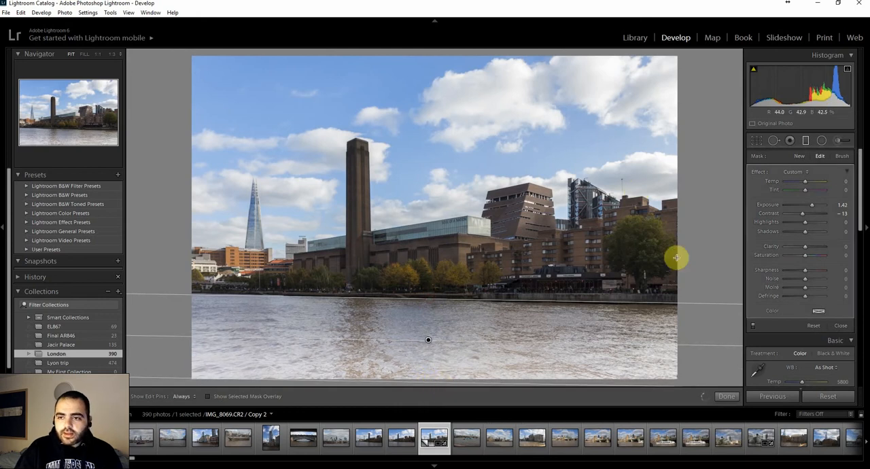
Increase the graduated filter's overall amount so Contrast becomes -17, and set its Exposure to -0.97 to darken the river.
click(847, 172)
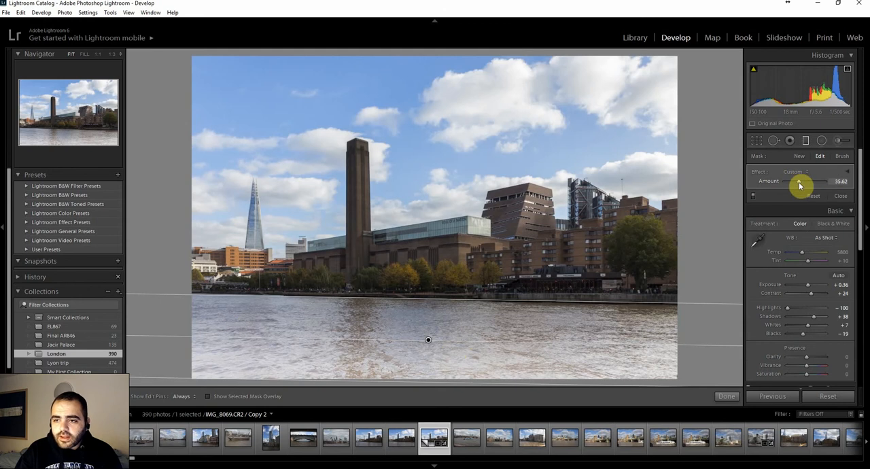
mouse_move(799, 186)
mouse_down()
mouse_move(815, 186)
mouse_move(796, 185)
mouse_move(805, 186)
mouse_up()
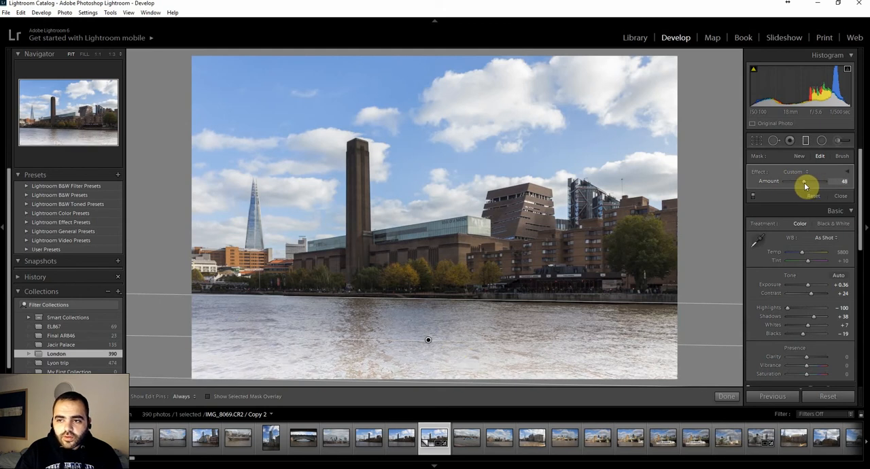
click(845, 174)
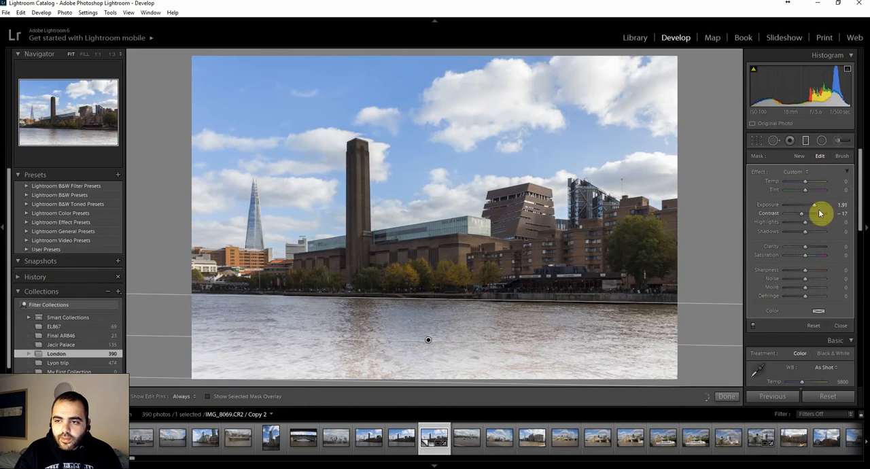
drag(812, 208, 801, 208)
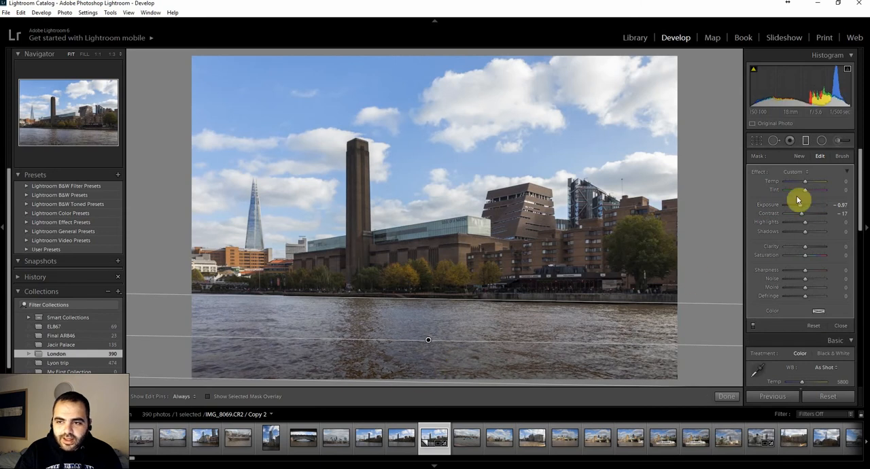
click(849, 172)
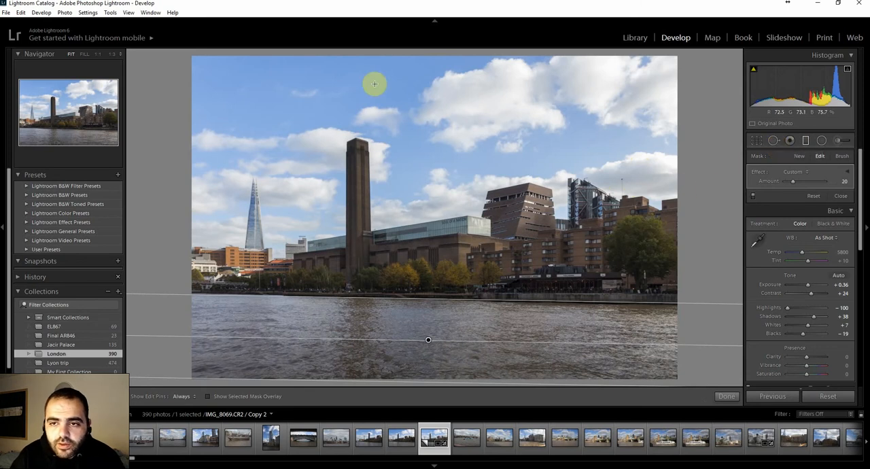
click(773, 209)
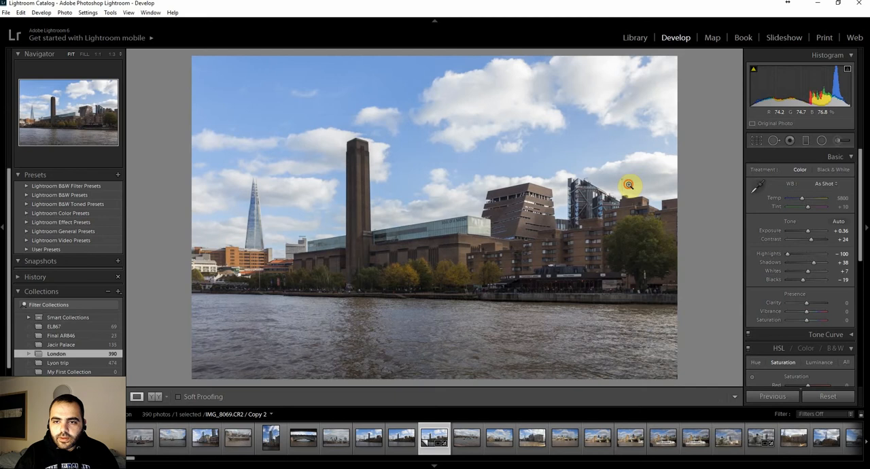
Heal away the tip of the antenna above the brick building with a size 29 spot, sampling the adjacent cloudy sky.
click(629, 184)
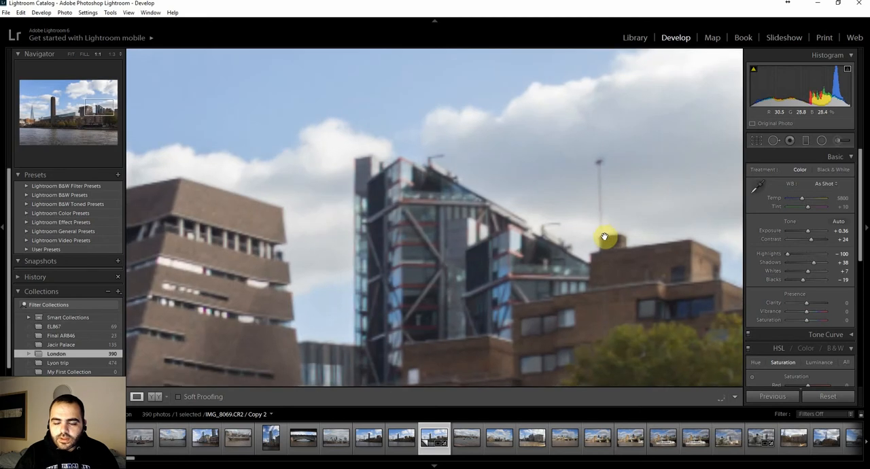
drag(604, 237, 553, 218)
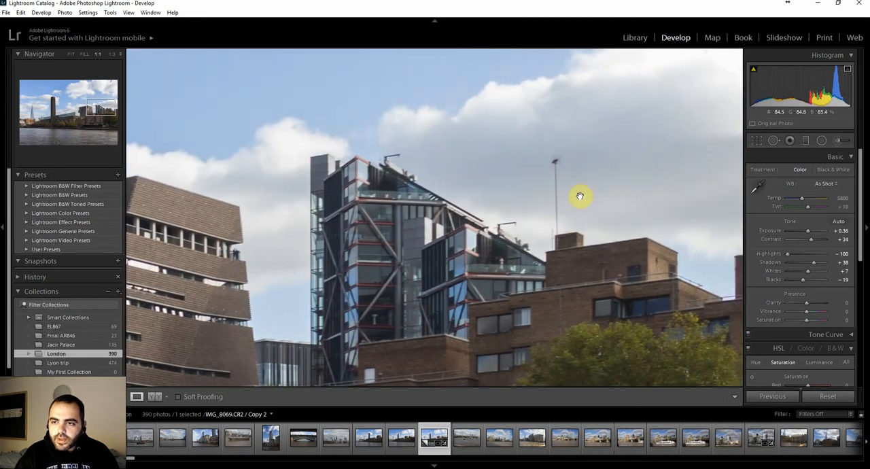
click(774, 143)
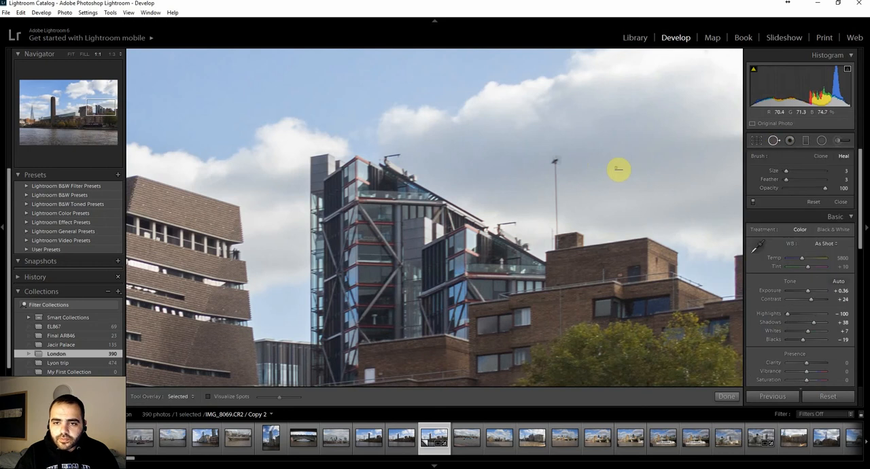
scroll(559, 167, up, 2)
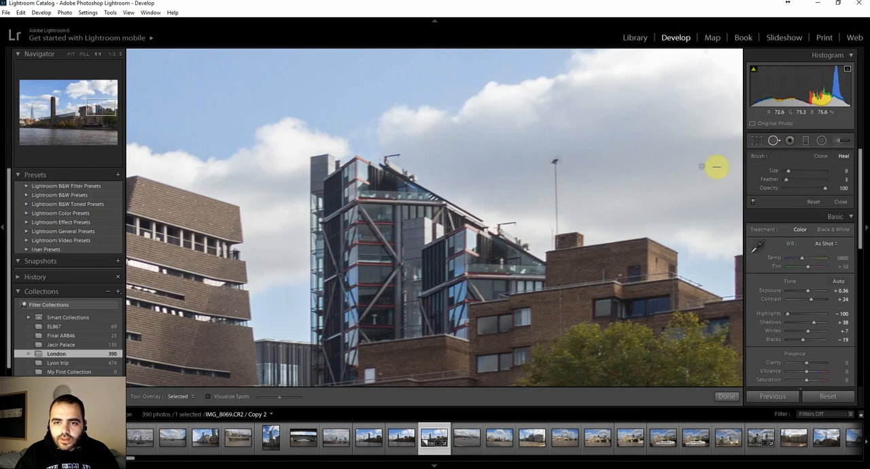
scroll(559, 168, up, 3)
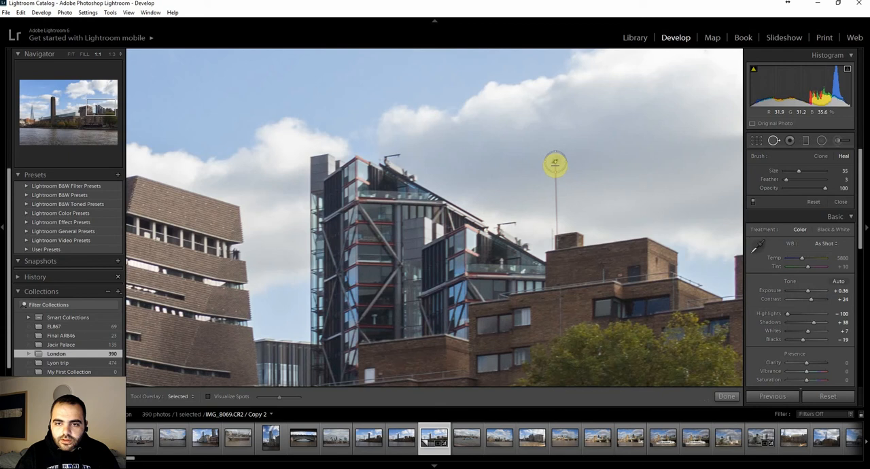
click(554, 163)
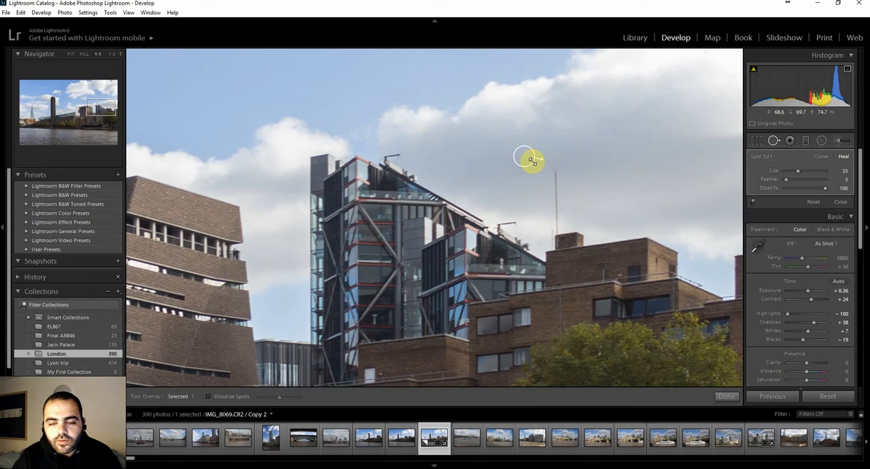
mouse_move(532, 161)
mouse_down()
mouse_move(564, 173)
mouse_move(555, 160)
mouse_move(527, 161)
mouse_up()
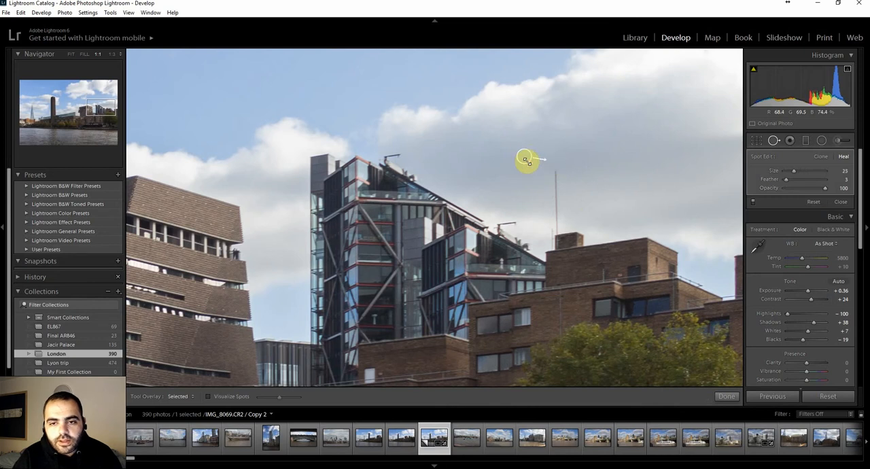
mouse_move(527, 164)
mouse_down()
mouse_move(521, 151)
mouse_move(563, 167)
mouse_move(548, 161)
mouse_up()
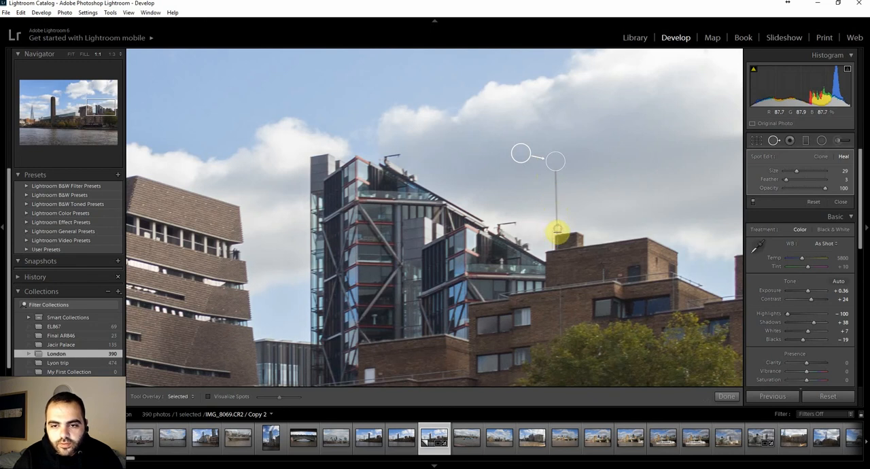
Heal the remaining antenna pole with a straight size 13 stroke from its base to its top, and finish spot removal.
click(556, 231)
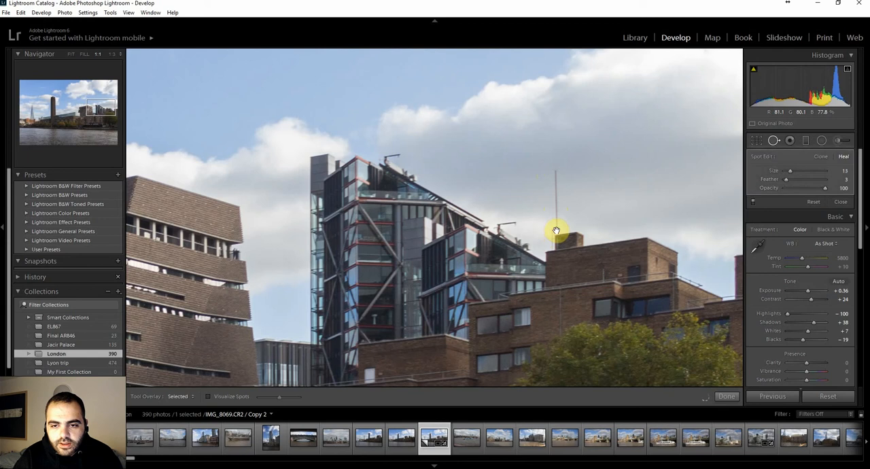
drag(556, 231, 555, 177)
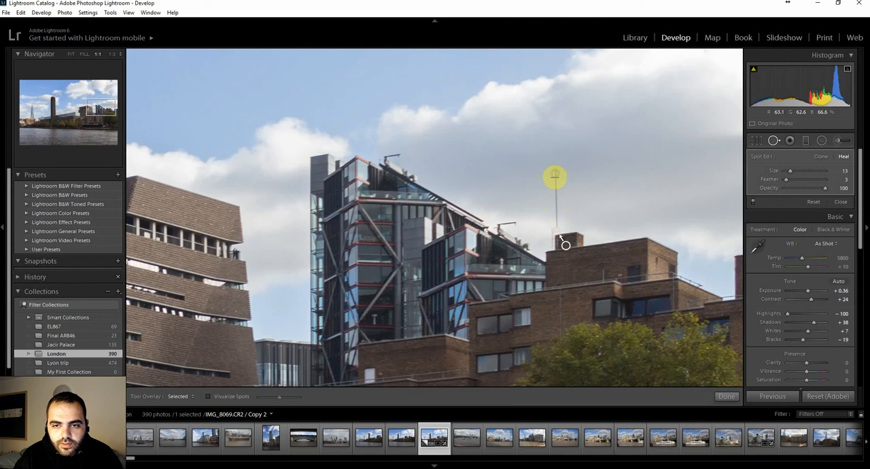
click(578, 211)
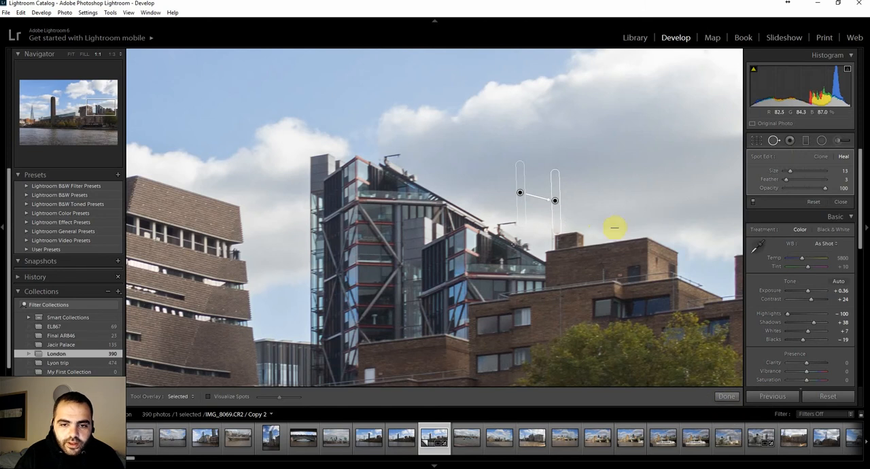
click(775, 142)
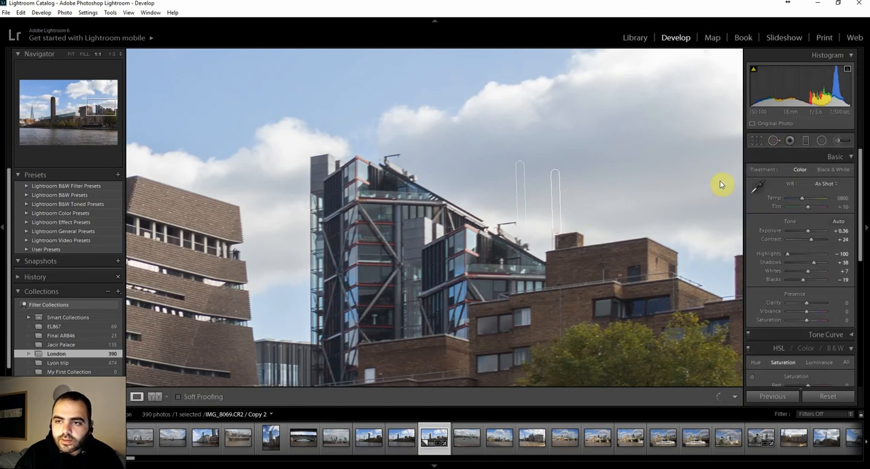
click(479, 136)
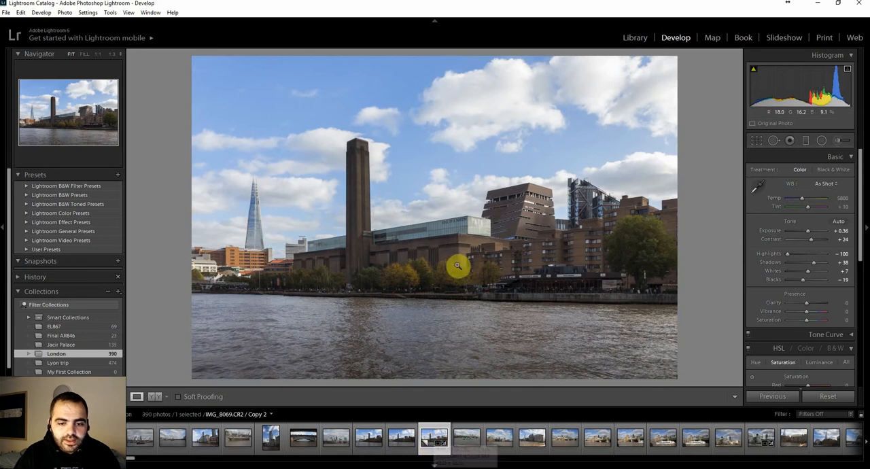
Open the edited virtual copy of IMG_8069.CR2 in Adobe Photoshop CC 2017 and switch to the standard screen mode.
right_click(429, 449)
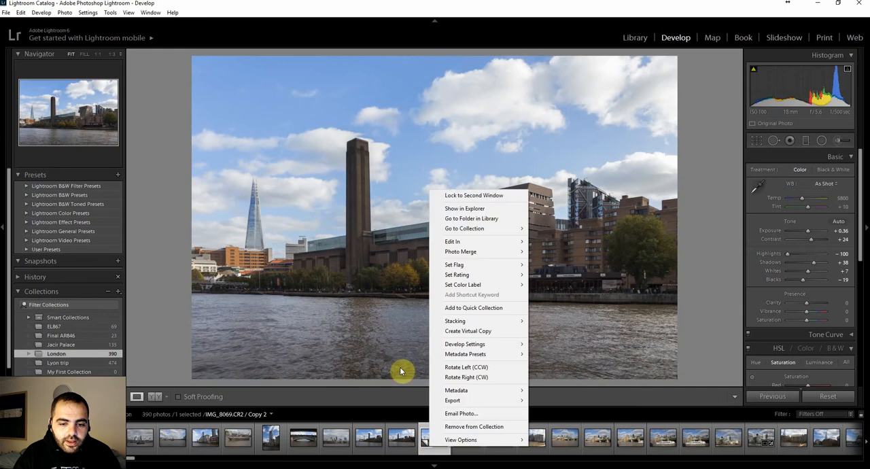
click(422, 437)
right_click(437, 441)
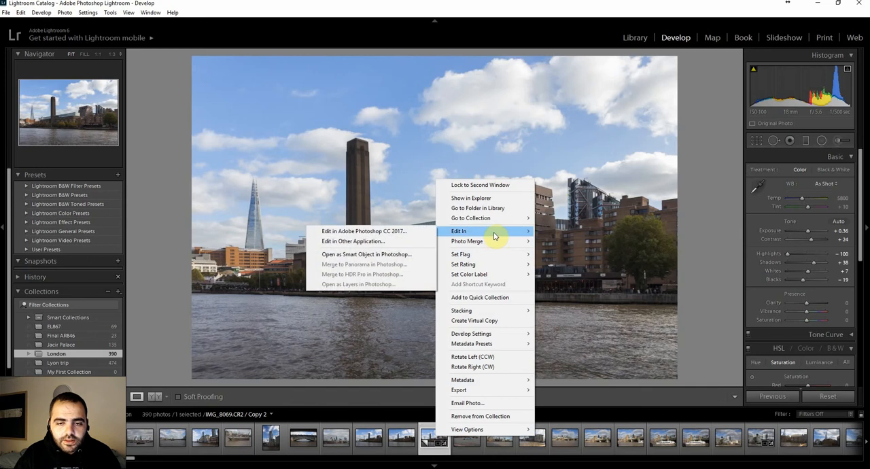
right_click(430, 445)
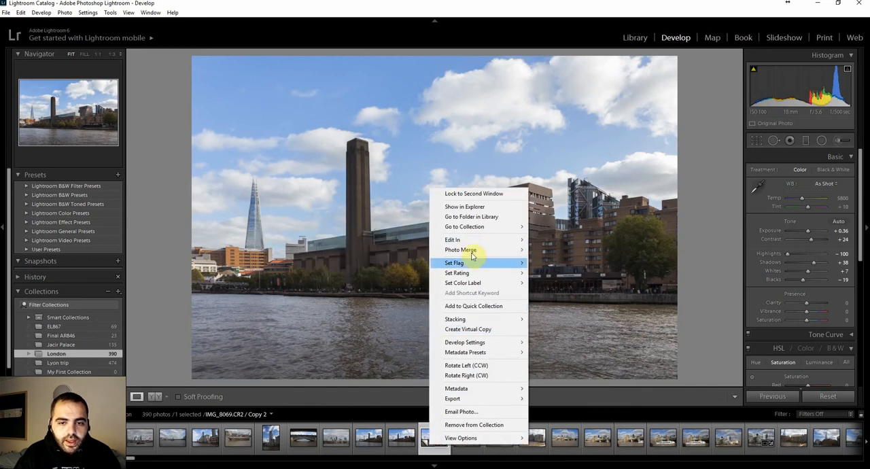
mouse_move(481, 243)
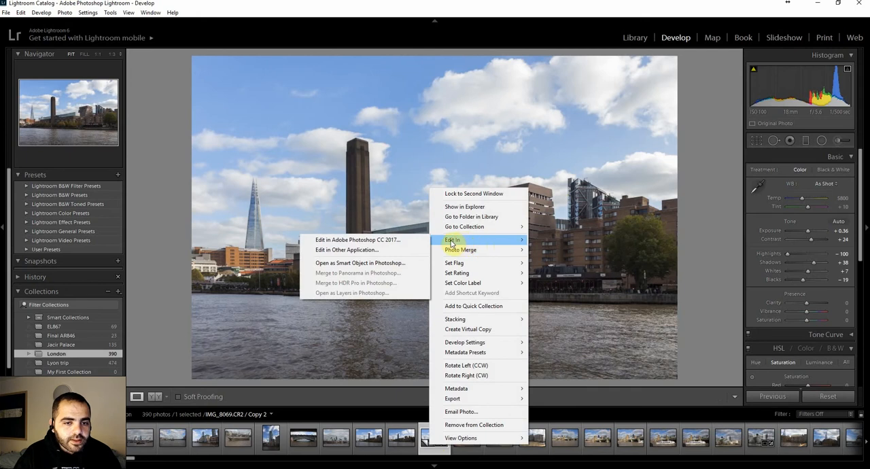
click(401, 239)
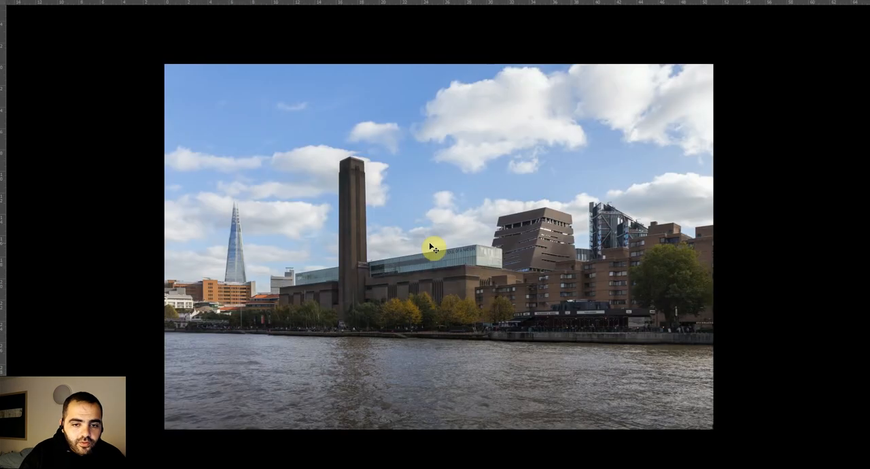
key(f)
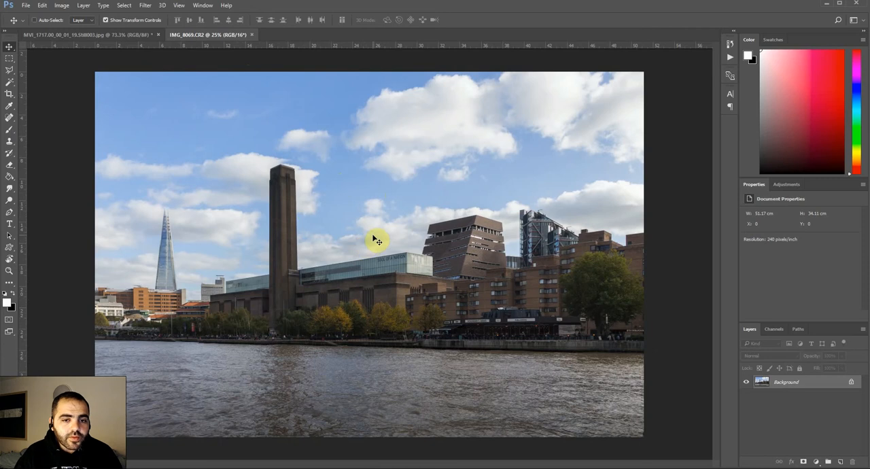
Duplicate the Background layer, set the copy's blend mode to Screen, and compare the photo with and without the copy.
right_click(795, 390)
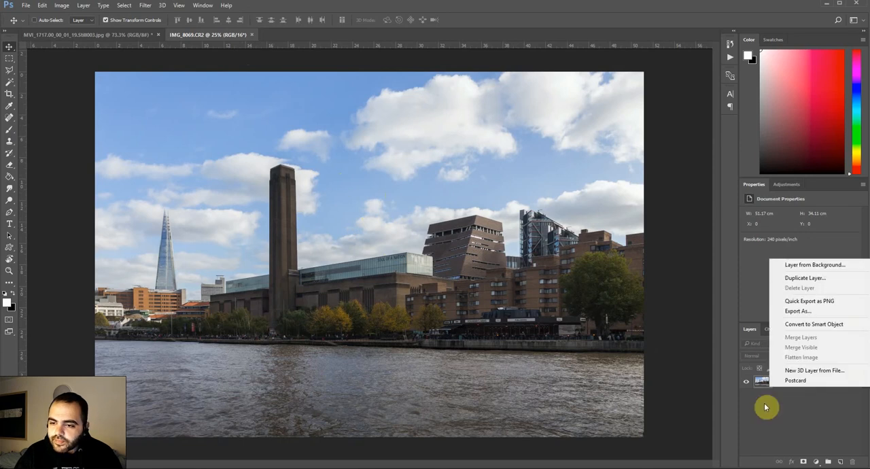
click(801, 278)
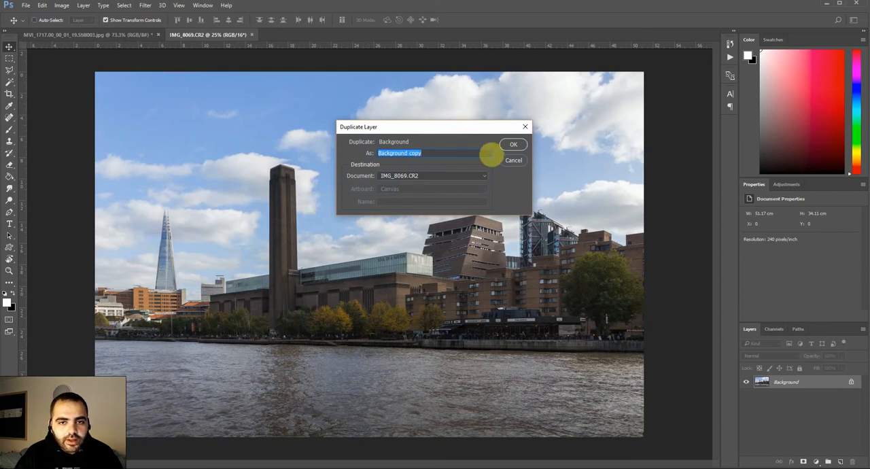
click(514, 145)
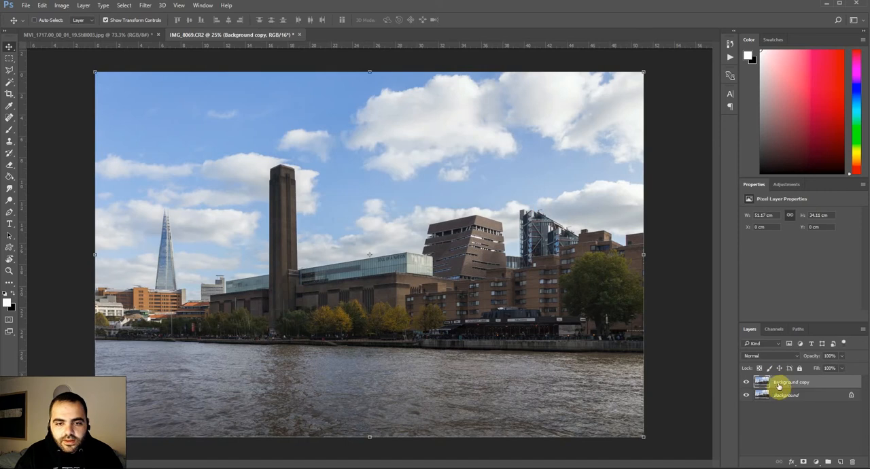
click(788, 356)
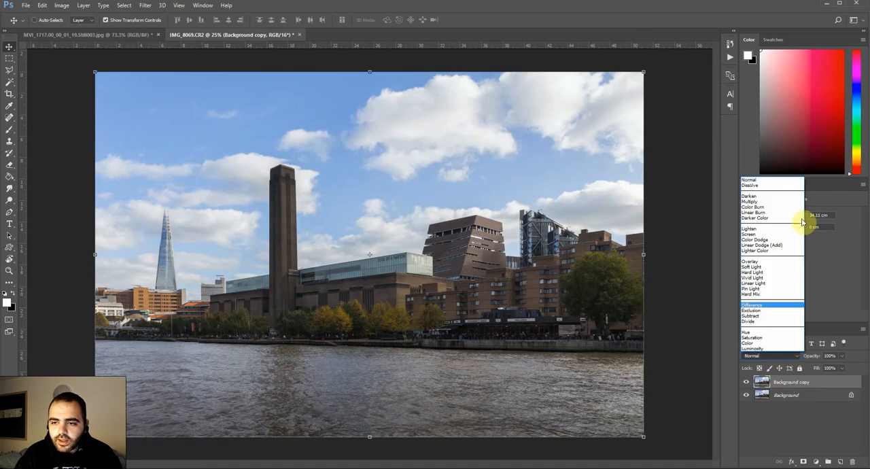
click(760, 234)
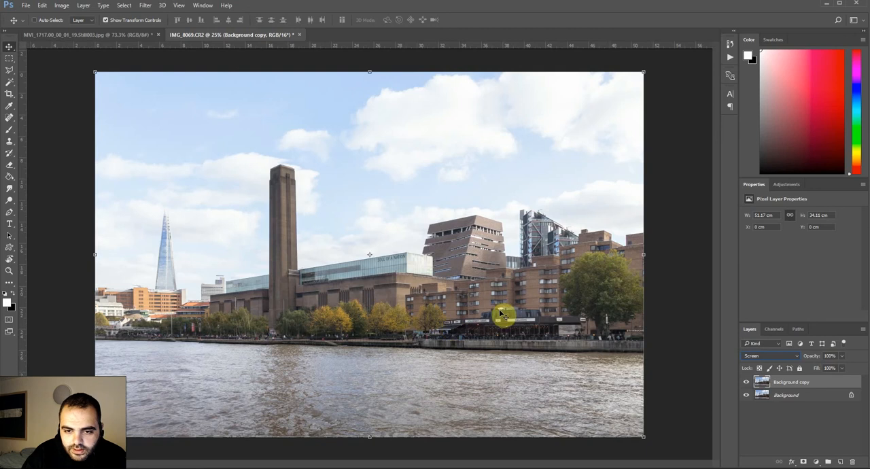
click(746, 383)
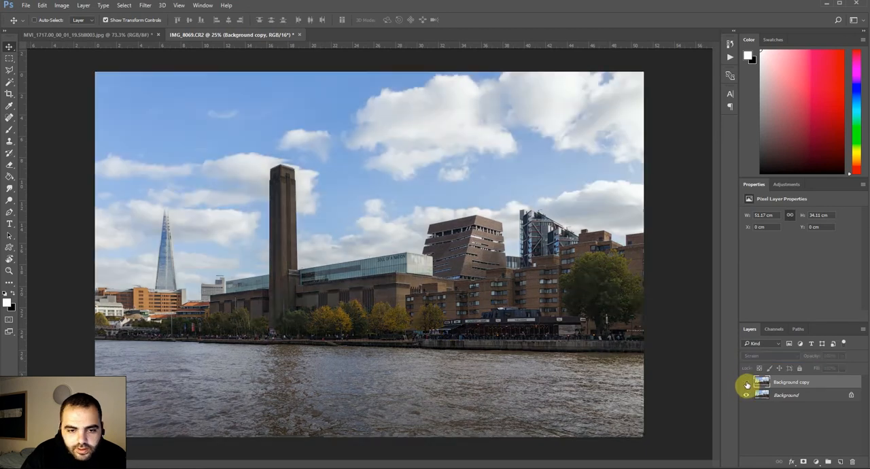
click(746, 384)
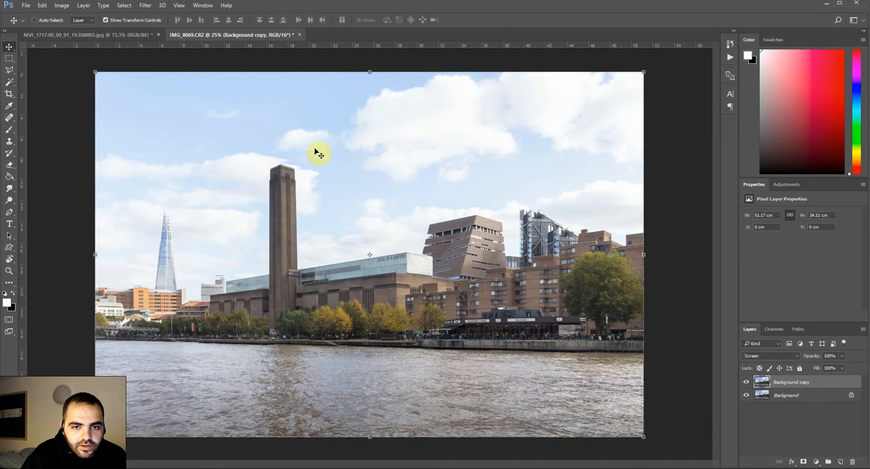
Add a red Color Overlay to the Background copy layer and lower the layer's opacity to 30%.
key(e)
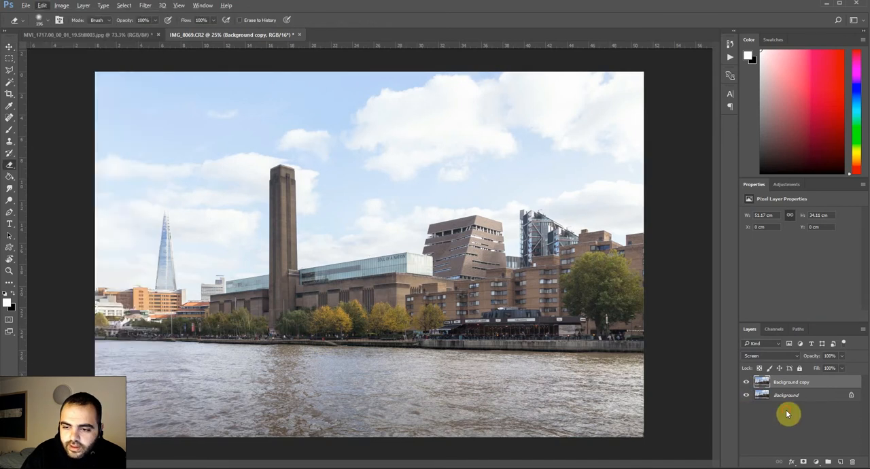
click(786, 409)
right_click(786, 389)
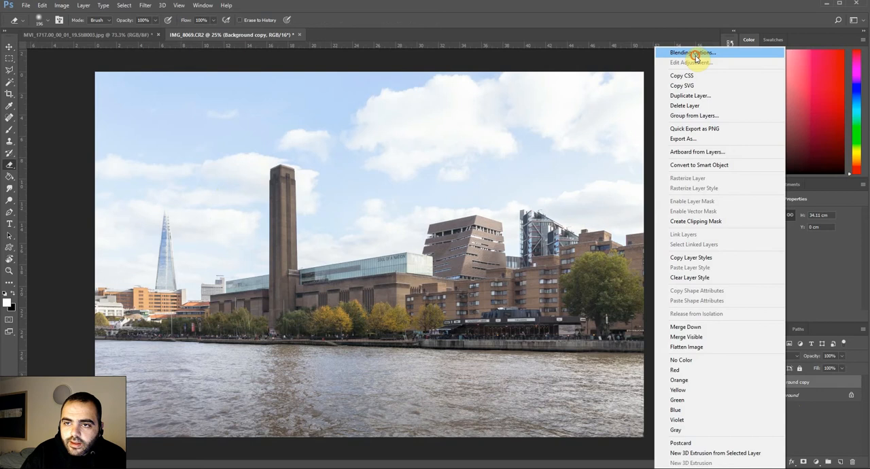
click(693, 56)
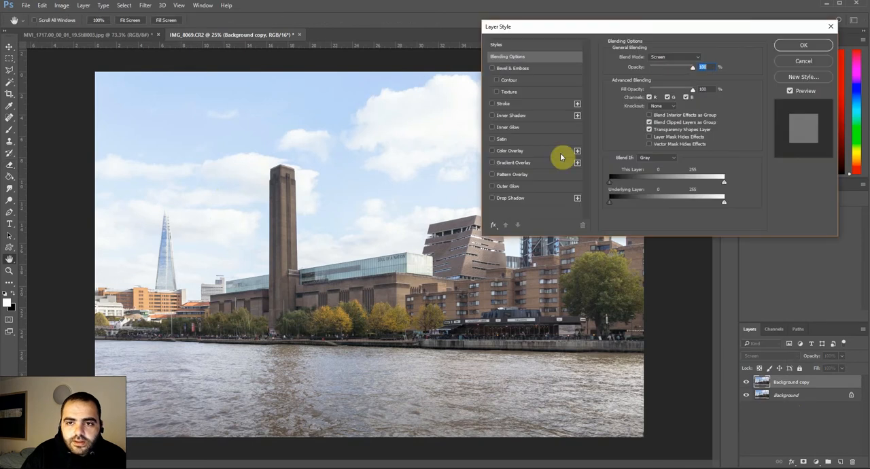
click(516, 152)
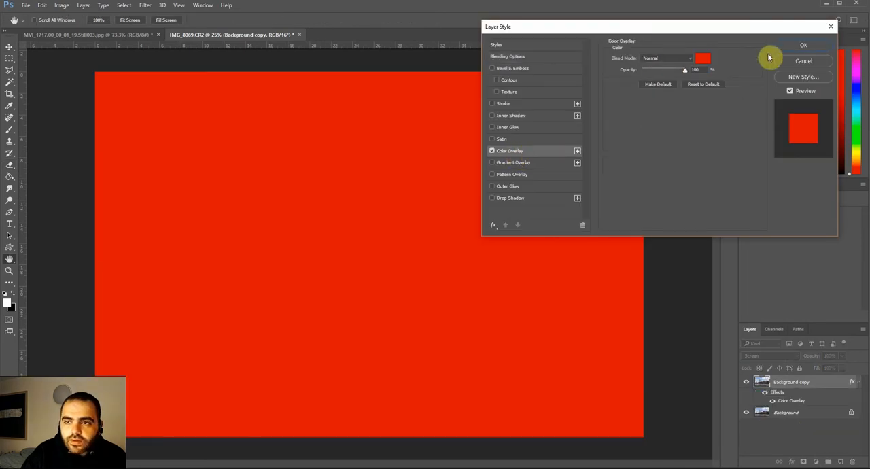
click(788, 48)
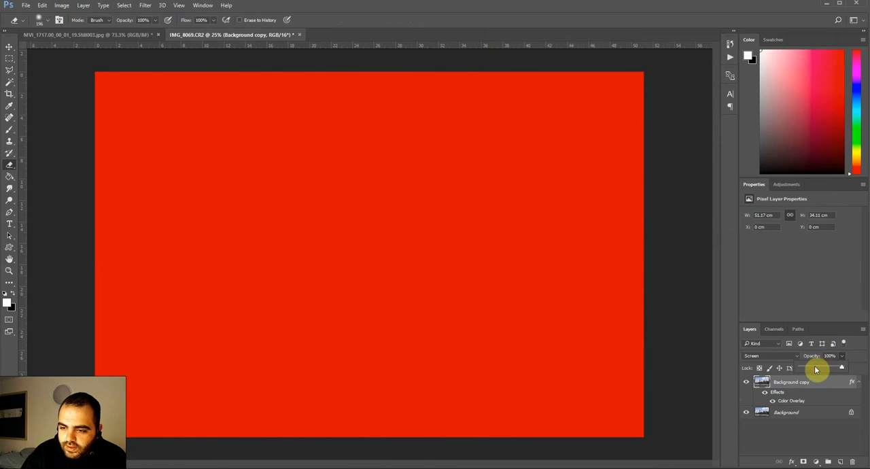
drag(815, 369, 812, 369)
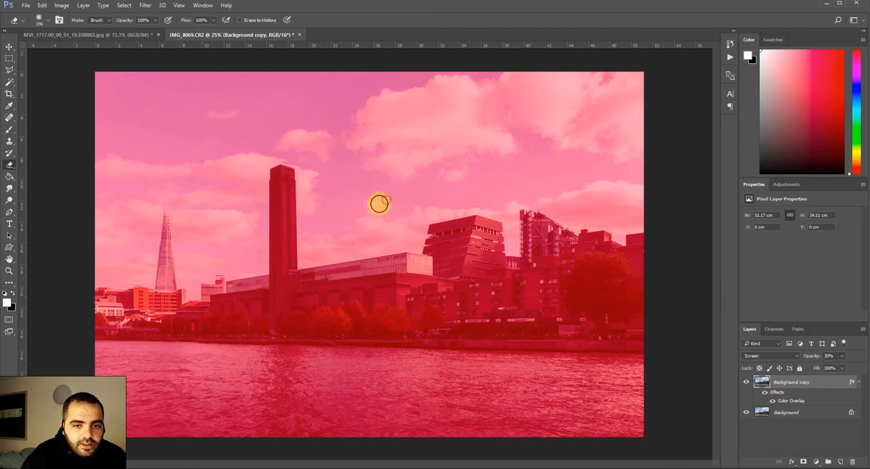
Erase the Background copy layer over the upper sky and clouds with a soft eraser, enlarging the brush to 369 px.
mouse_move(379, 200)
mouse_down()
mouse_move(433, 182)
mouse_move(404, 179)
mouse_move(439, 154)
mouse_move(468, 149)
mouse_move(463, 155)
mouse_move(482, 159)
mouse_move(459, 184)
mouse_move(484, 168)
mouse_move(460, 180)
mouse_up()
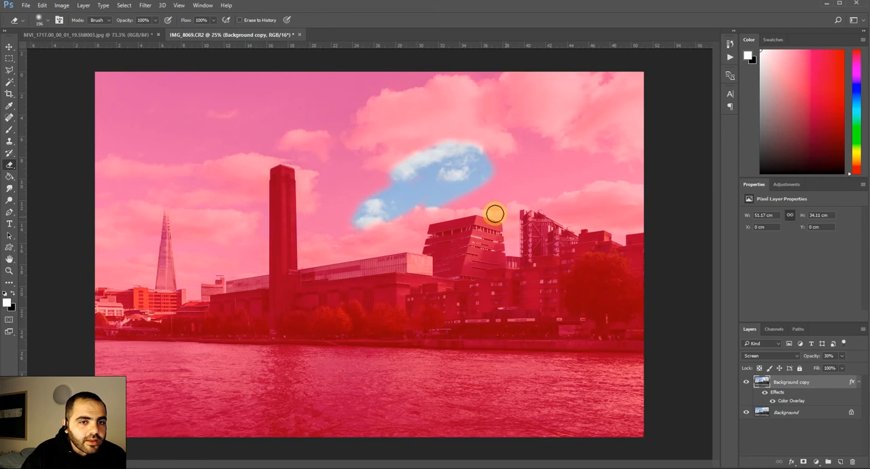
right_click(419, 148)
drag(511, 172, 518, 172)
mouse_move(475, 136)
mouse_down()
mouse_move(338, 95)
mouse_move(442, 112)
mouse_up()
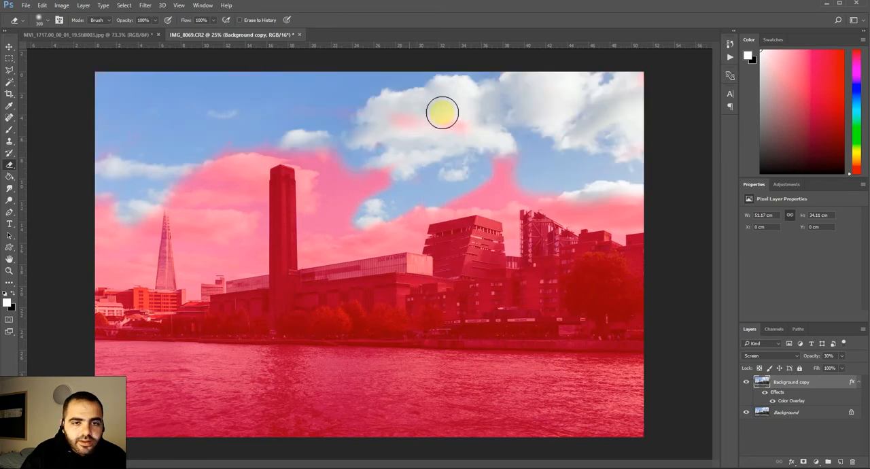
Erase the Background copy layer over the whole river up to the embankment, finishing with a 369 px eraser.
scroll(467, 228, down, 2)
right_click(425, 329)
drag(518, 353, 522, 356)
drag(176, 360, 544, 363)
scroll(544, 363, up, 1)
right_click(550, 364)
drag(648, 354, 644, 354)
drag(519, 357, 265, 350)
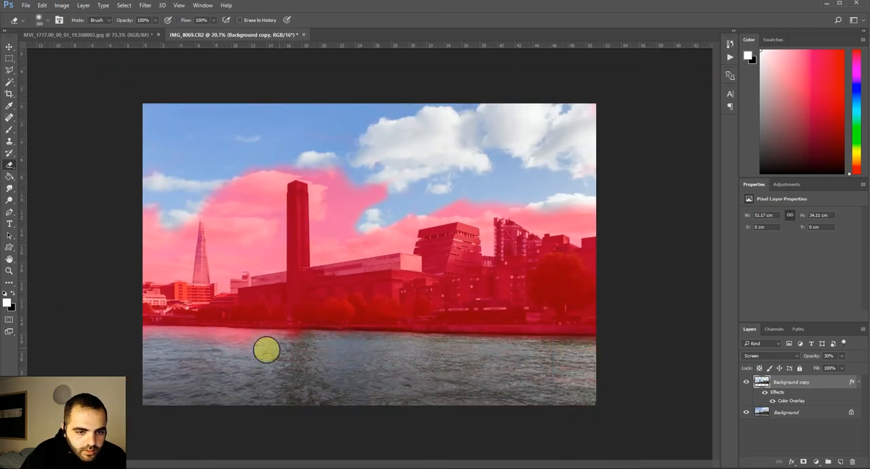
Erase the Background copy layer over the lower sky on both sides of the chimney and above the buildings.
mouse_move(155, 261)
mouse_down()
mouse_move(212, 197)
mouse_move(261, 244)
mouse_up()
mouse_move(327, 184)
mouse_down()
mouse_move(332, 241)
mouse_move(584, 207)
mouse_up()
mouse_move(585, 208)
mouse_down()
mouse_move(357, 200)
mouse_move(345, 178)
mouse_up()
Reduce the eraser to 180 px and erase the leftover red sky close to the chimney and the glass-roofed building.
scroll(312, 223, up, 10)
right_click(443, 131)
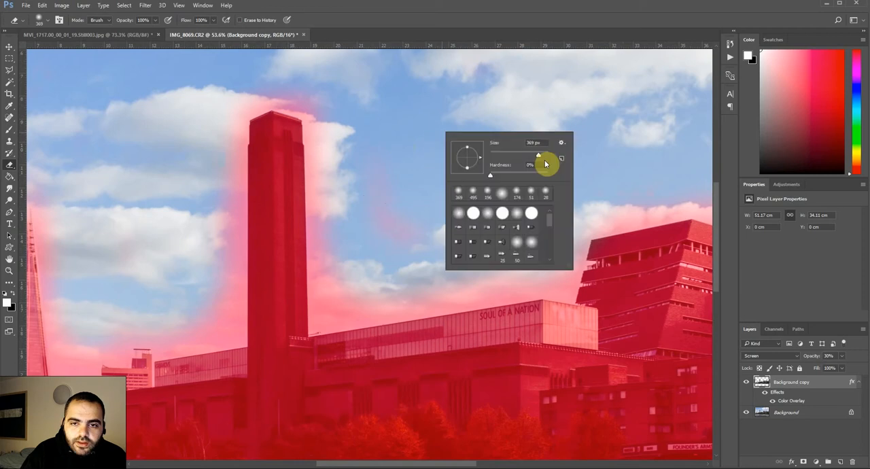
drag(537, 155, 532, 155)
mouse_move(554, 282)
mouse_down()
mouse_move(326, 132)
mouse_move(211, 331)
mouse_move(573, 272)
mouse_up()
mouse_move(600, 74)
mouse_down()
mouse_move(475, 260)
mouse_move(406, 163)
mouse_move(329, 303)
mouse_up()
mouse_move(522, 187)
mouse_down()
mouse_move(383, 220)
mouse_move(203, 236)
mouse_up()
drag(551, 233, 293, 282)
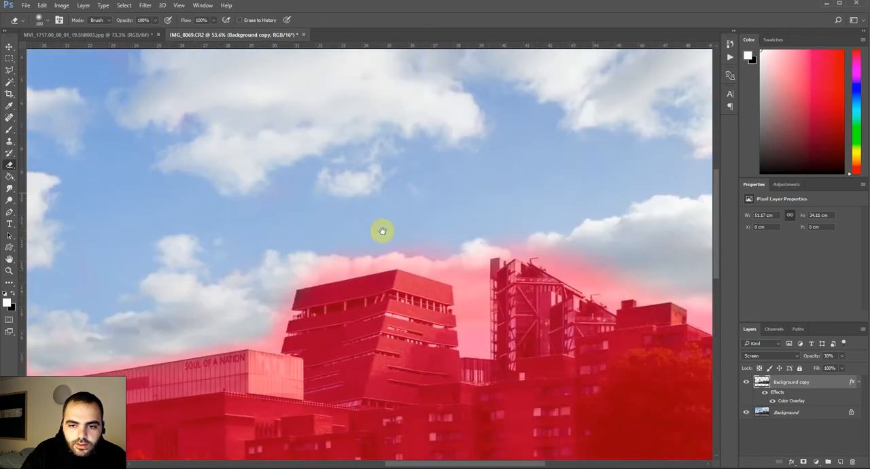
Erase the leftover red from the Shard and the sky along the skyline, keeping the riverside buildings covered.
drag(588, 180, 330, 224)
mouse_move(212, 279)
mouse_down()
mouse_move(199, 296)
mouse_move(136, 282)
mouse_move(40, 295)
mouse_up()
mouse_move(316, 285)
mouse_down()
mouse_move(347, 308)
mouse_move(422, 310)
mouse_up()
scroll(445, 219, down, 2)
scroll(508, 236, down, 3)
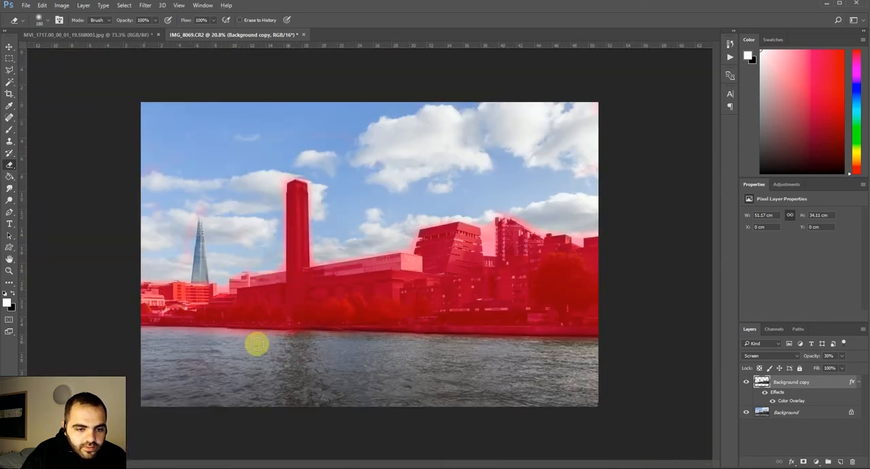
Hide the Color Overlay effect, raise the Background copy's opacity to 100%, and compare the photo with and without that layer.
click(771, 400)
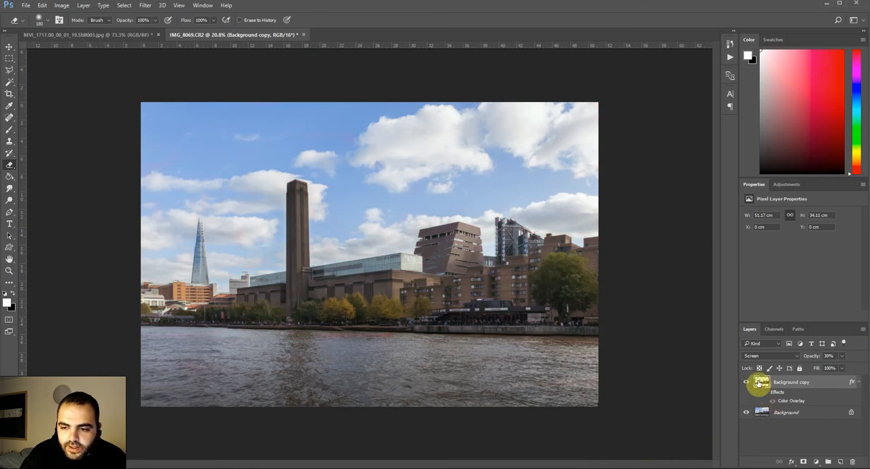
drag(844, 367, 867, 371)
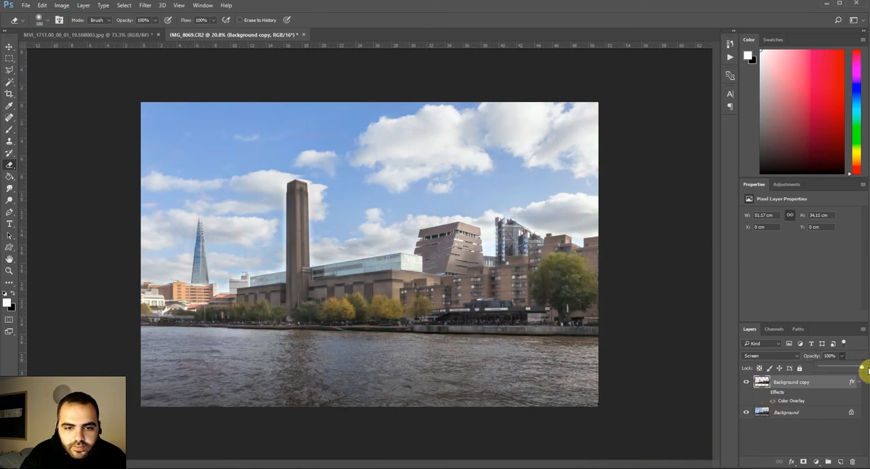
click(743, 386)
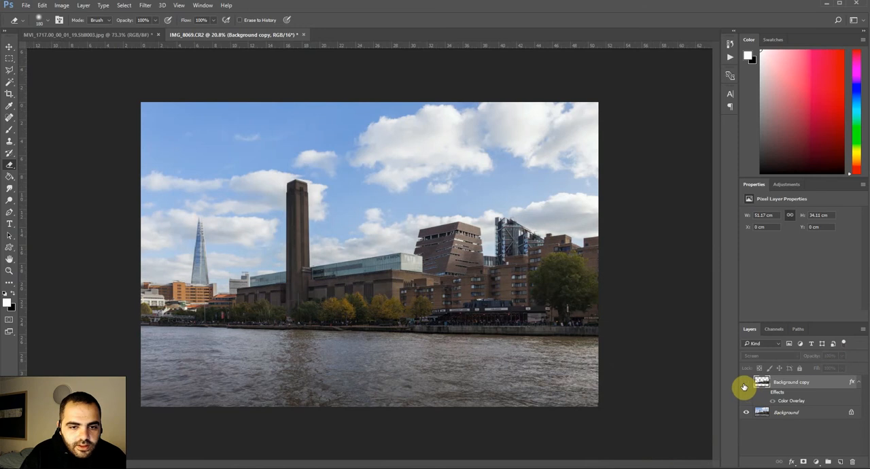
click(744, 383)
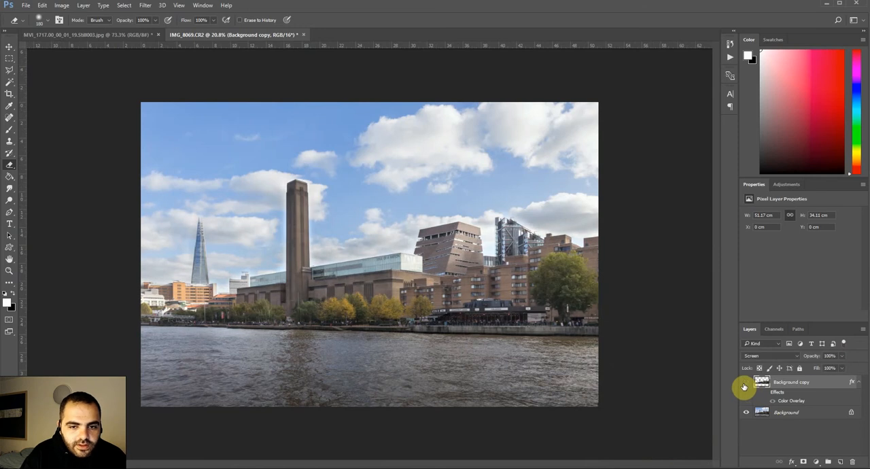
click(743, 385)
click(743, 383)
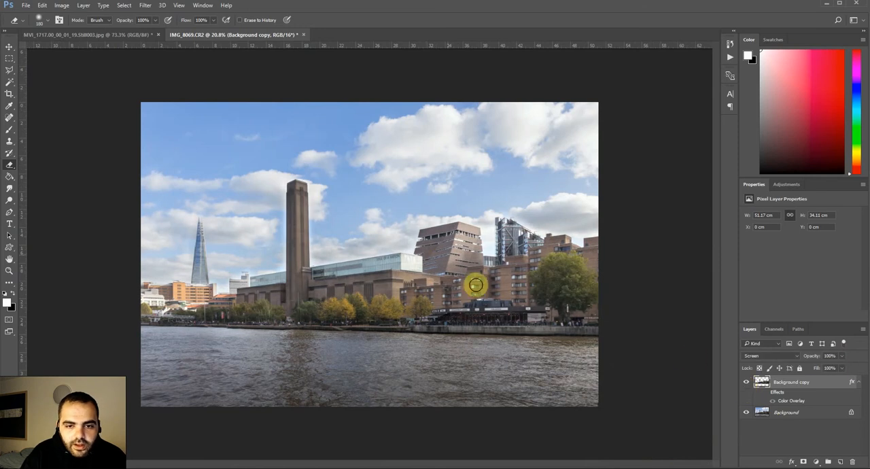
Set the Background copy's opacity to 83% and briefly show the Color Overlay to check which areas were erased.
click(843, 358)
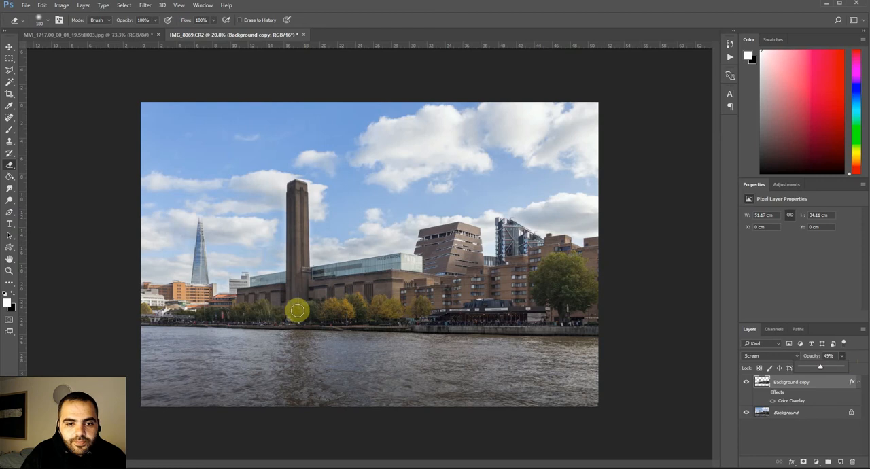
drag(822, 369, 830, 369)
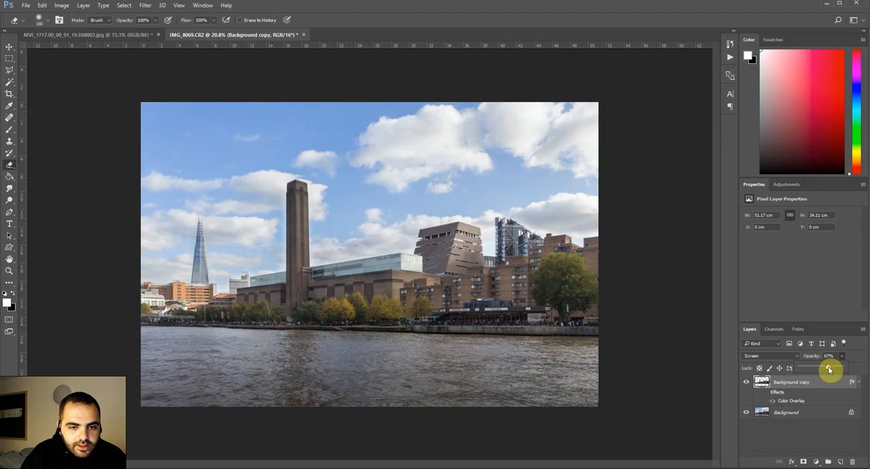
click(9, 47)
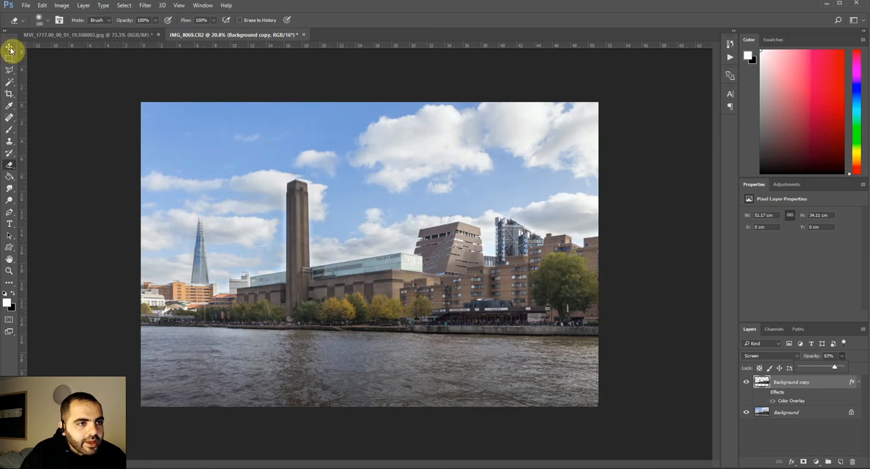
click(772, 402)
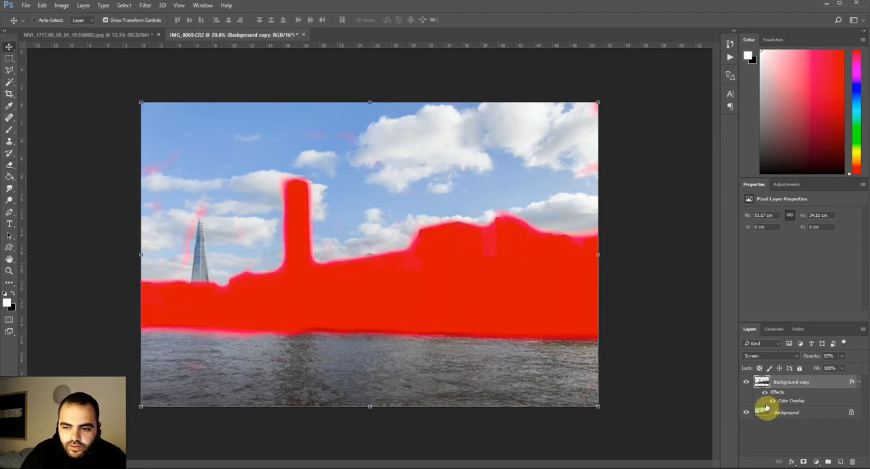
click(772, 404)
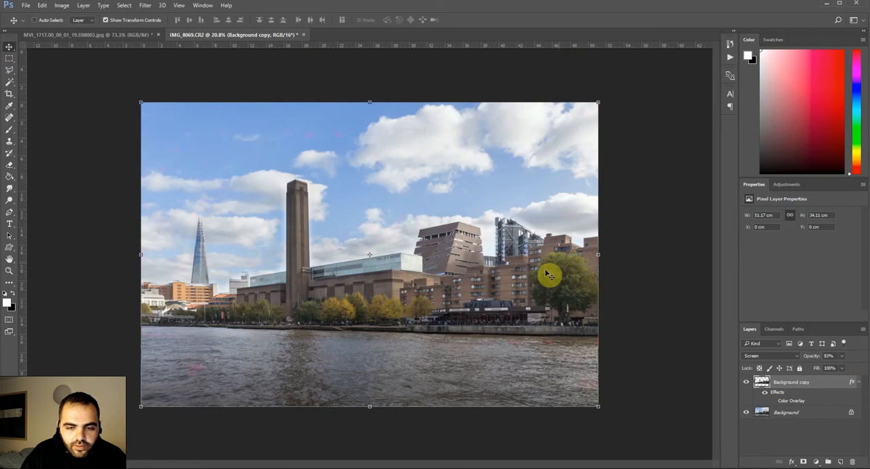
Set the Eraser to 3228 px and 56% opacity, and partly erase the brightening over the buildings and tree at the photo's right side.
key(e)
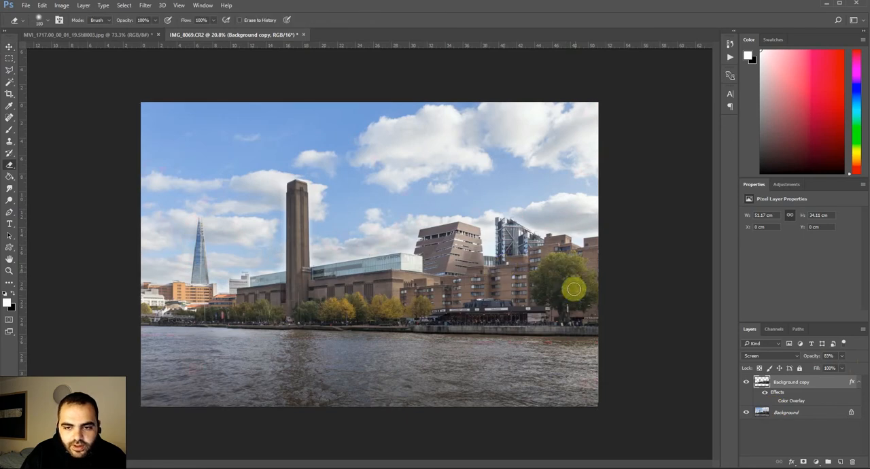
right_click(362, 208)
drag(463, 233, 464, 233)
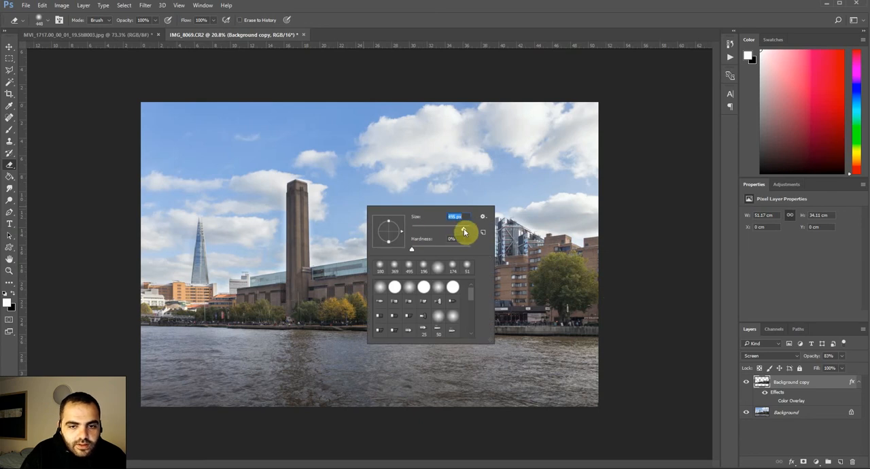
drag(464, 231, 465, 230)
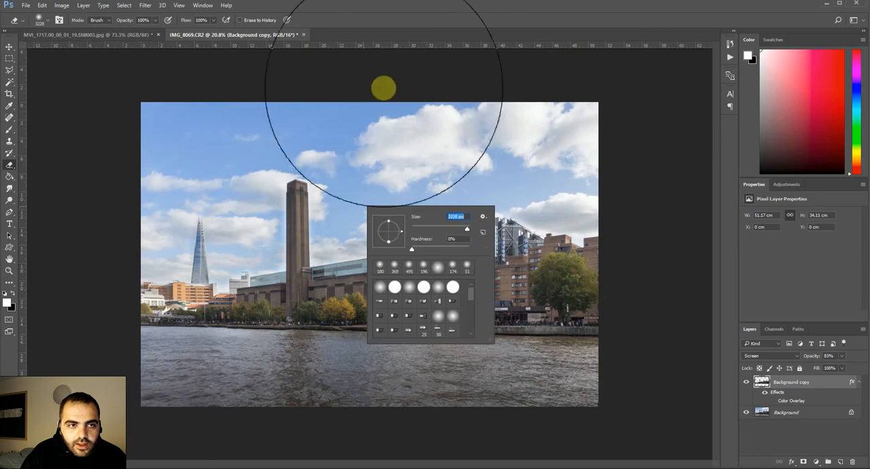
click(154, 21)
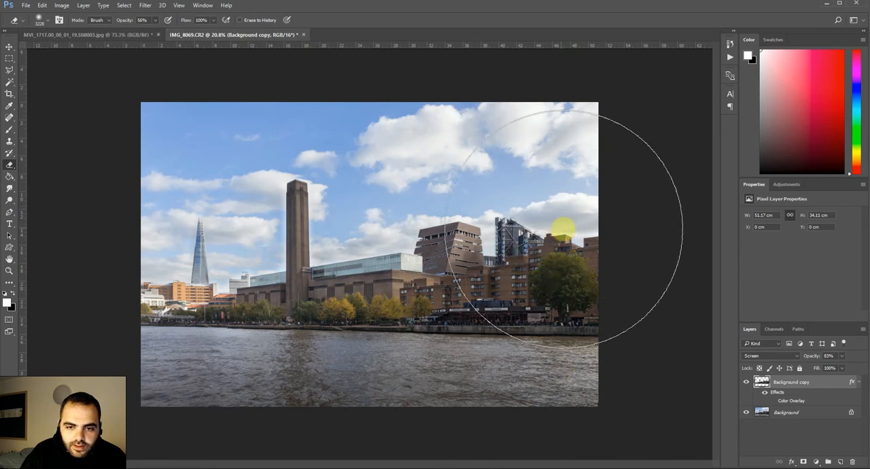
Partly erase the brightening over the low buildings near the Shard with a 480 px Eraser, and compare with the Background copy hidden.
right_click(503, 252)
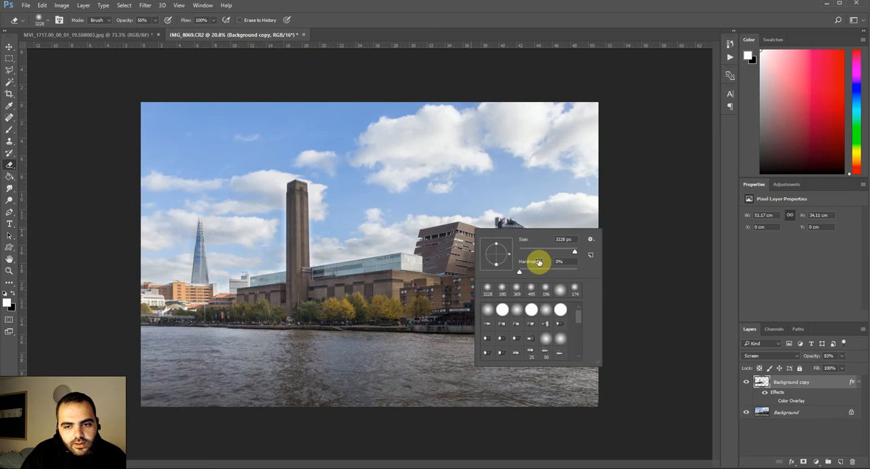
drag(574, 252, 568, 253)
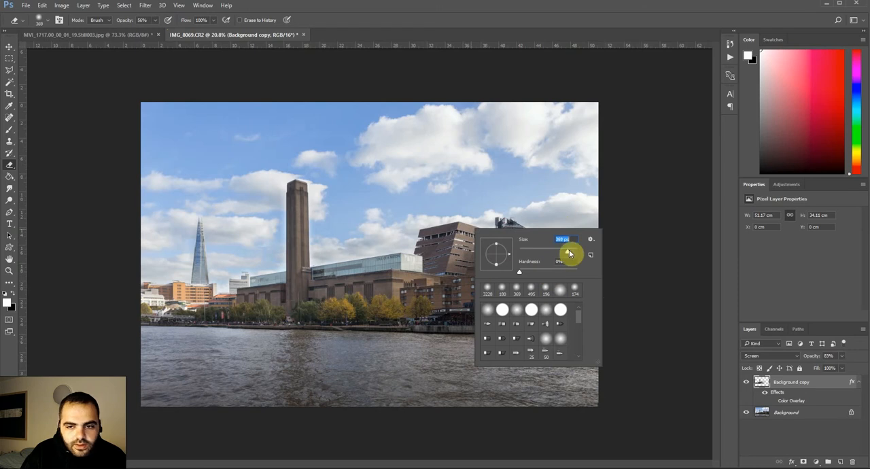
click(182, 302)
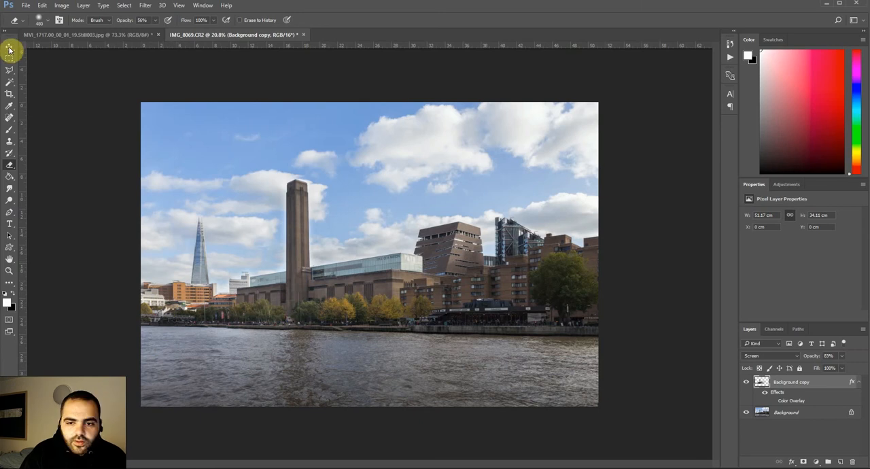
click(745, 382)
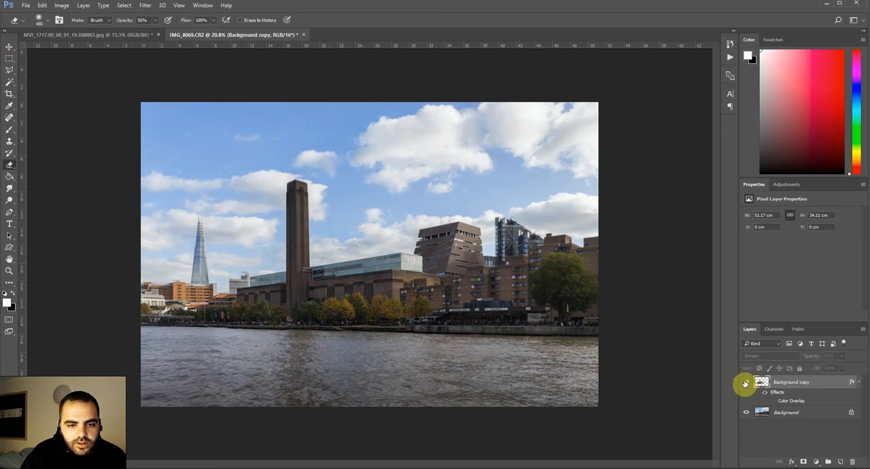
click(745, 382)
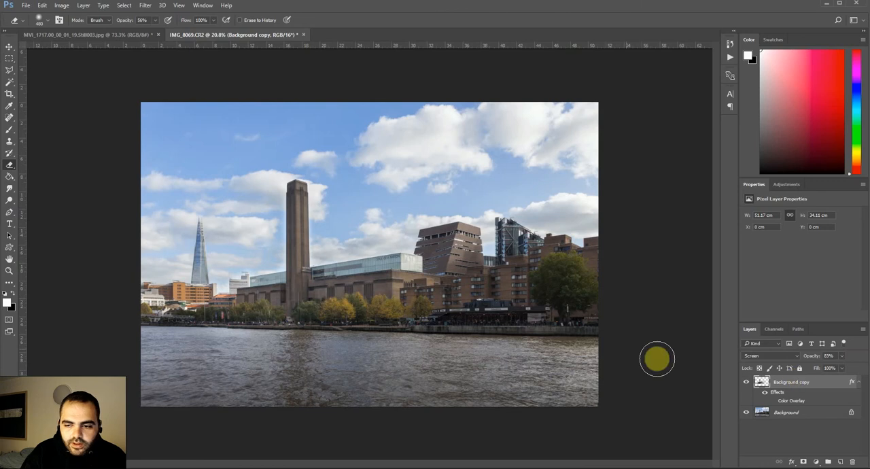
Erase the bright halo in the sky along the edges of the tall brick chimney with a 66 px Eraser.
scroll(288, 227, up, 3)
scroll(191, 230, up, 2)
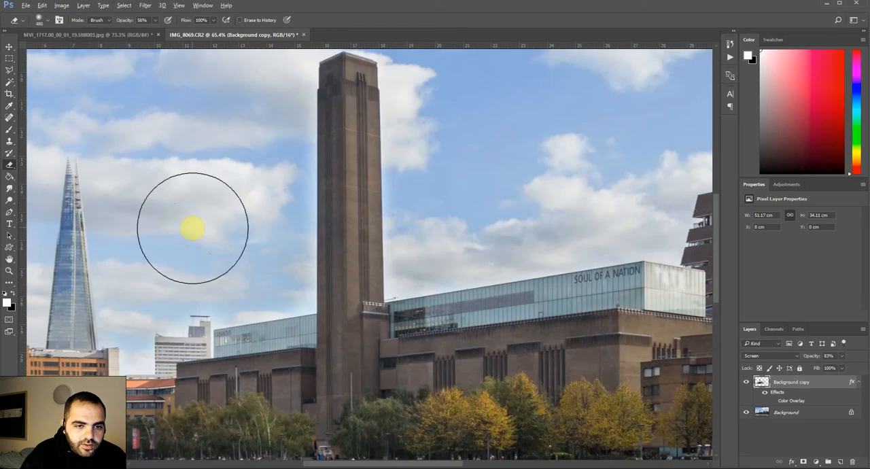
right_click(489, 254)
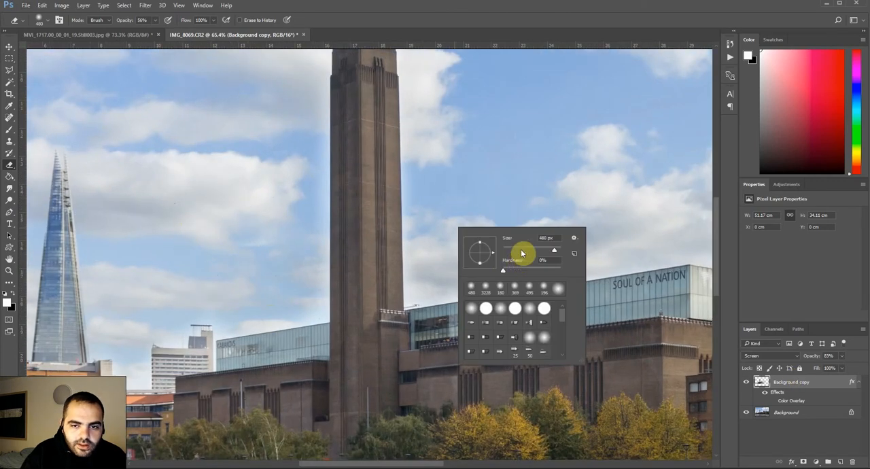
click(323, 317)
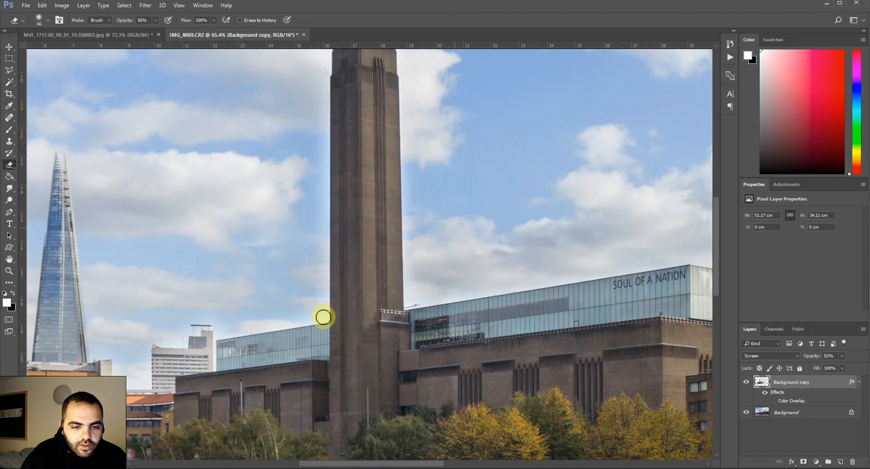
drag(347, 199, 373, 284)
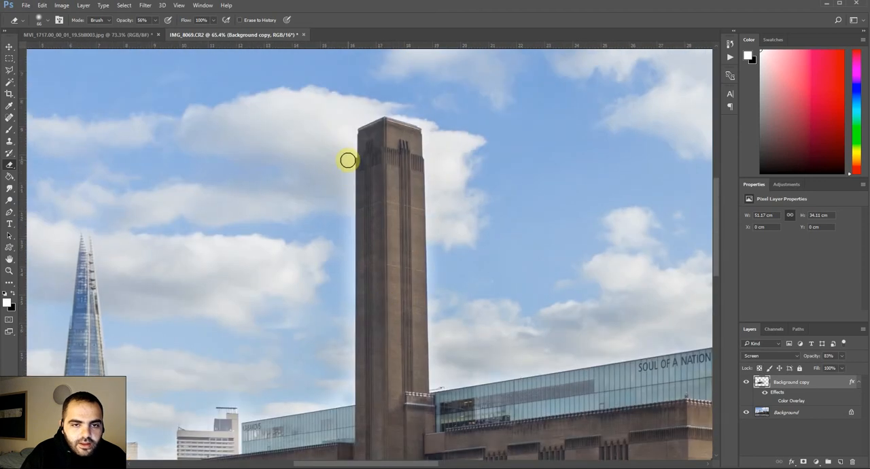
drag(347, 160, 347, 157)
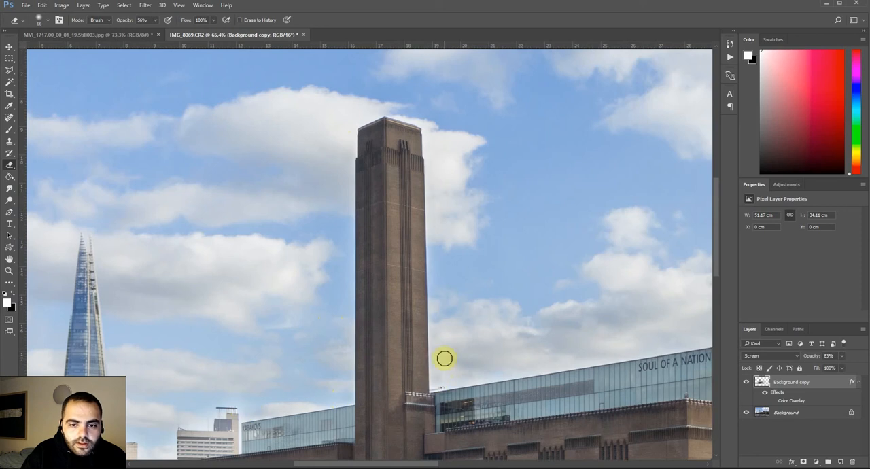
Flatten the image into a single Background layer.
scroll(602, 224, up, 20)
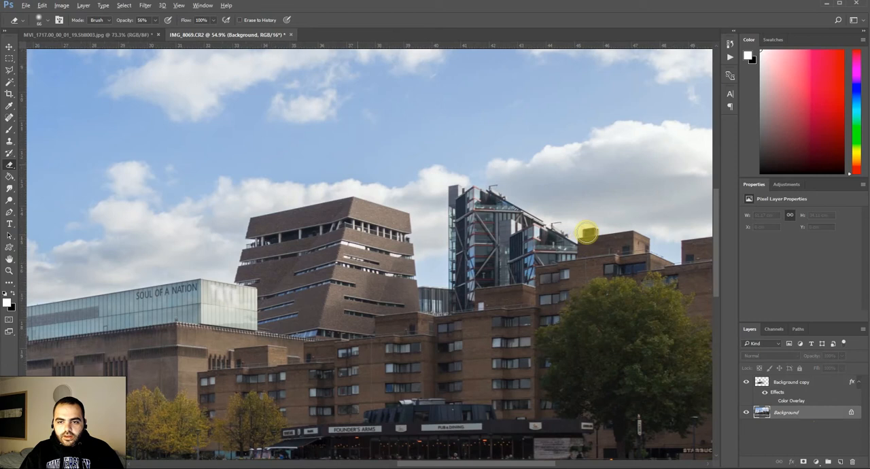
scroll(594, 221, up, 5)
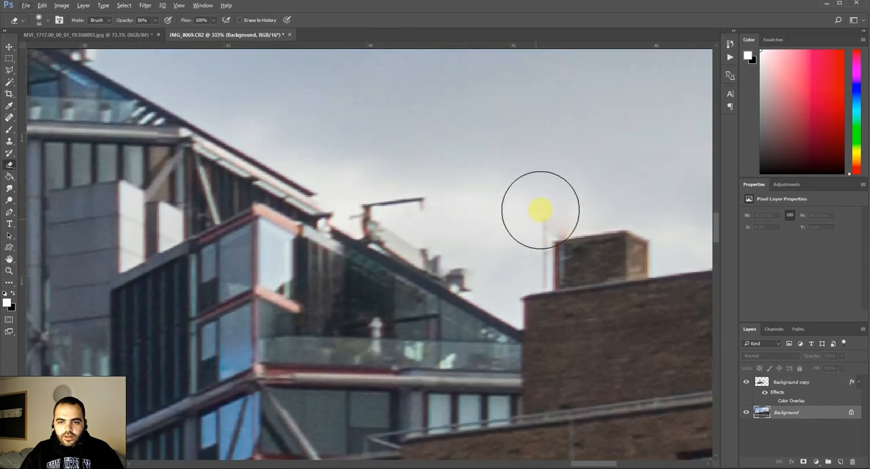
scroll(561, 227, up, 1)
scroll(561, 227, down, 1)
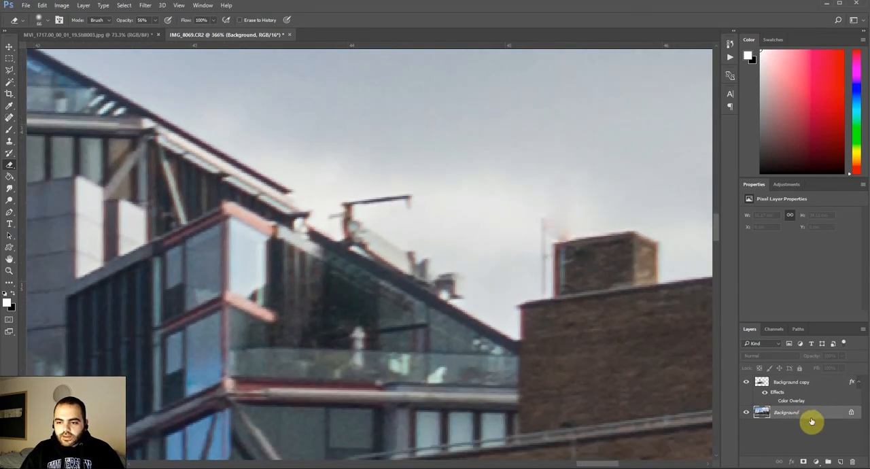
right_click(751, 408)
click(788, 395)
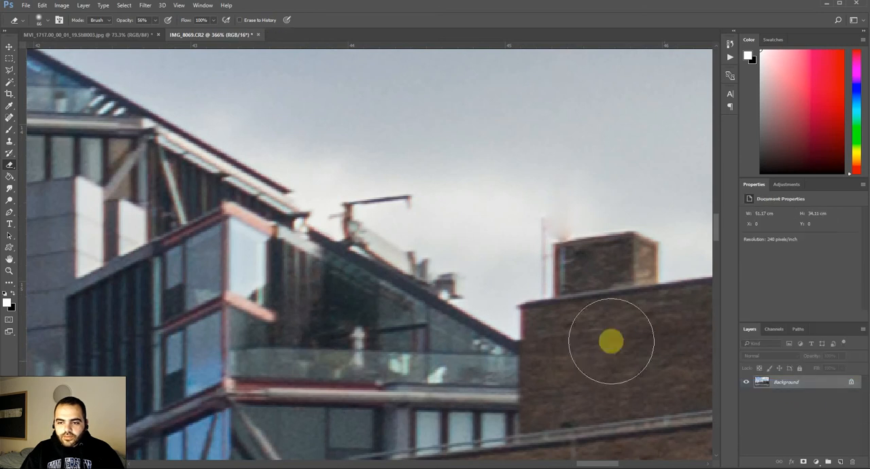
Select the sky around the thin antenna with the Polygonal Lasso, following the edges of the small brick rooftop block.
click(10, 70)
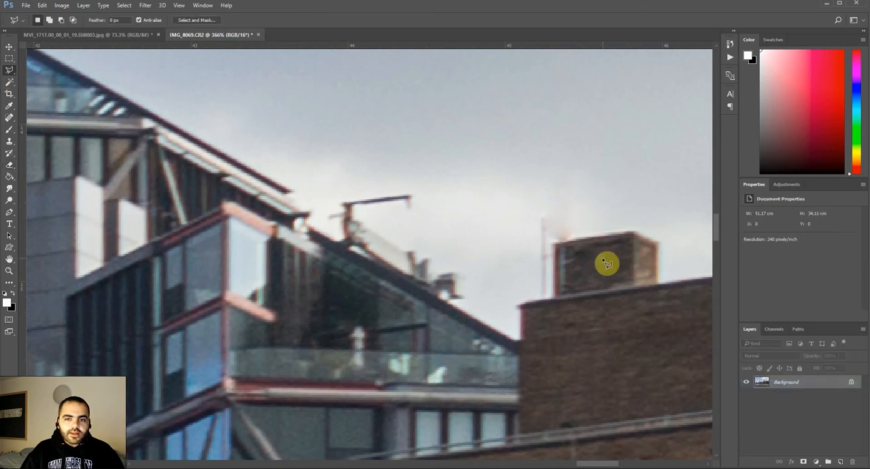
click(553, 244)
click(555, 299)
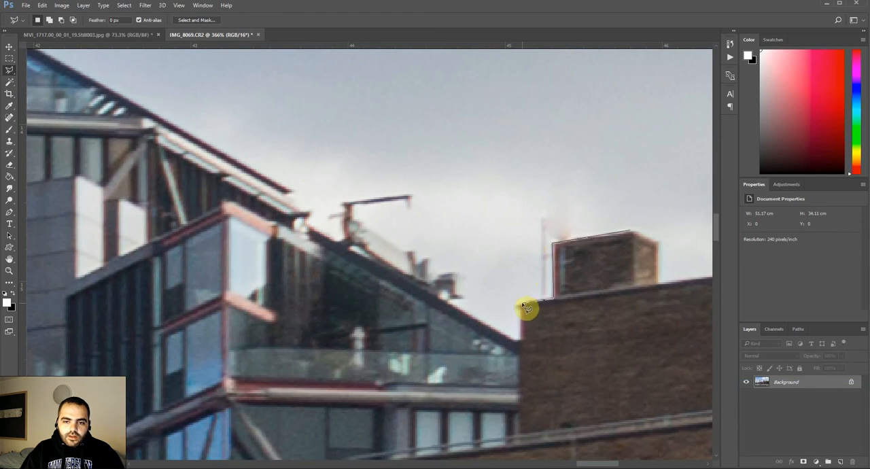
click(484, 279)
click(446, 102)
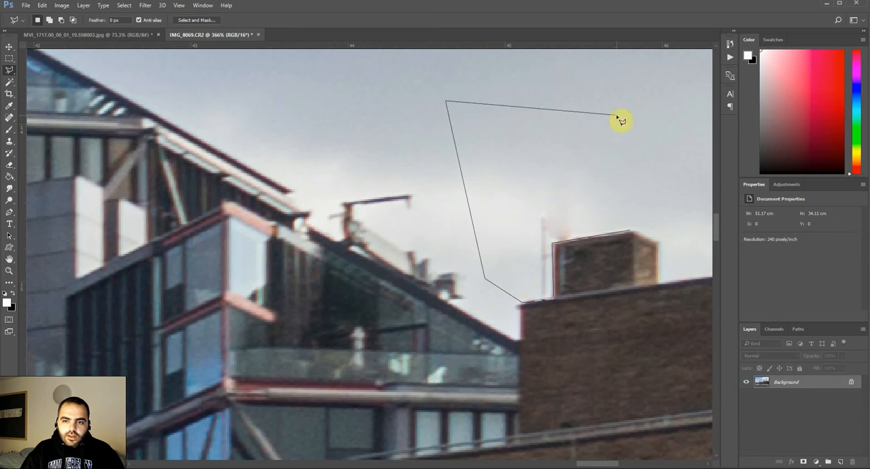
click(616, 114)
click(628, 231)
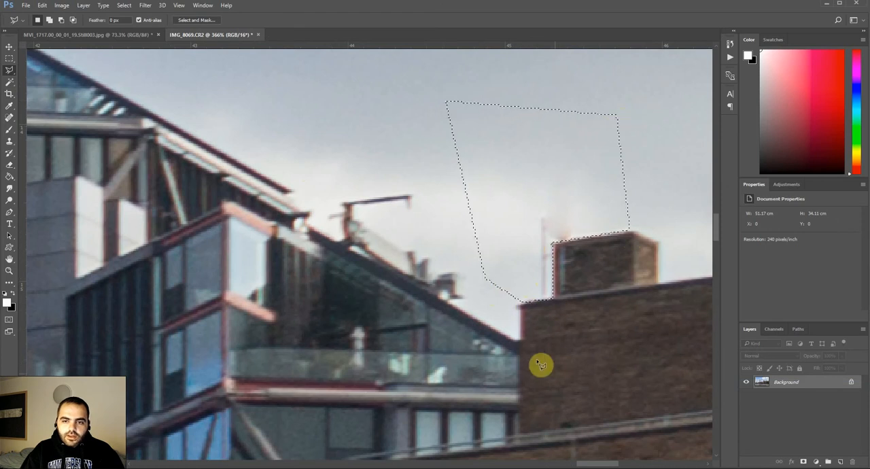
Clone clean sky over the antenna and reddish smudge with a 23 px Clone Stamp inside the selection, and deselect.
click(9, 141)
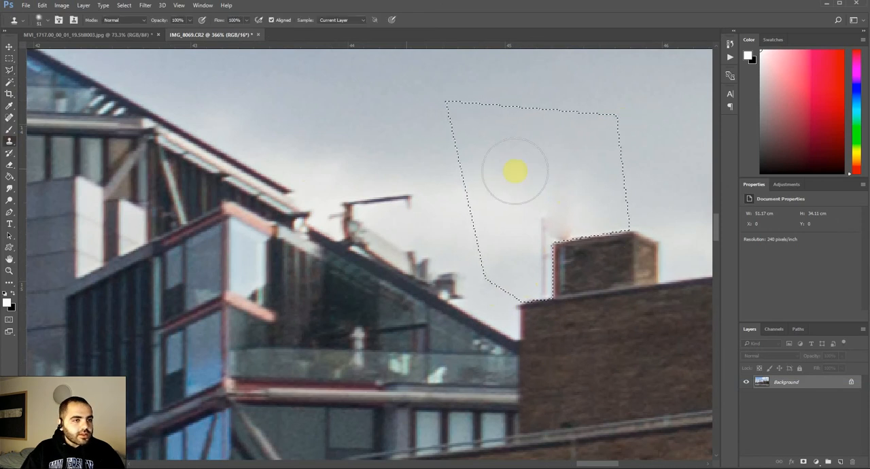
right_click(10, 145)
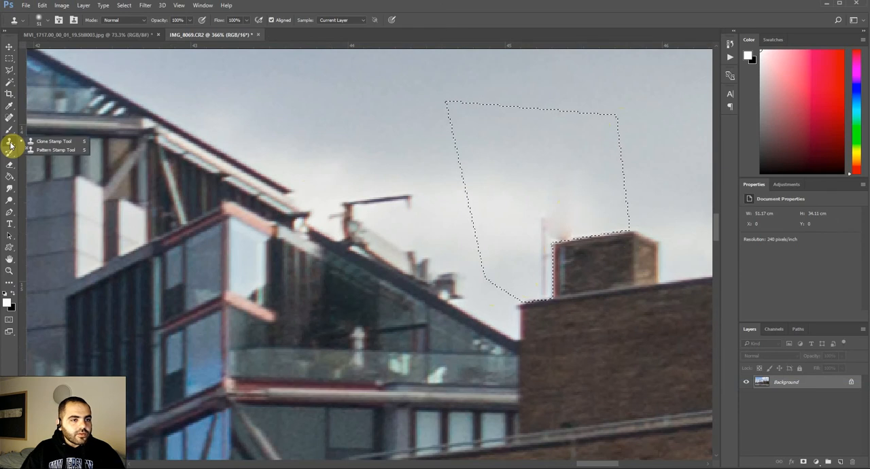
click(11, 145)
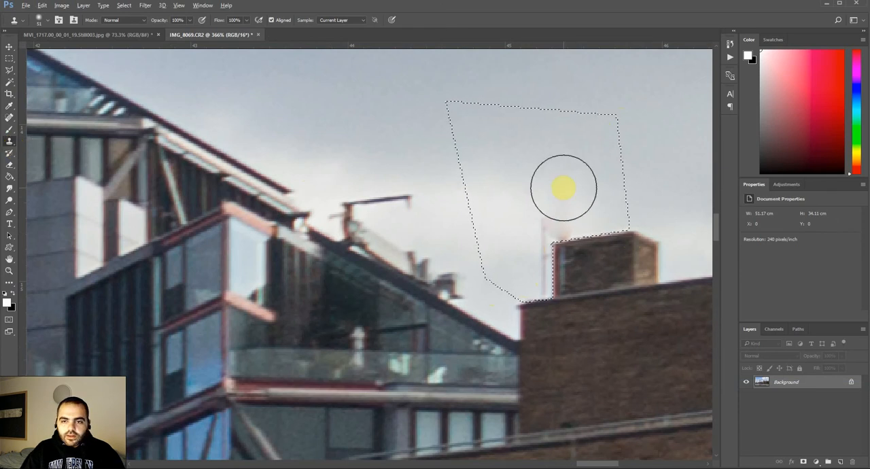
scroll(569, 174, down, 1)
scroll(570, 175, down, 2)
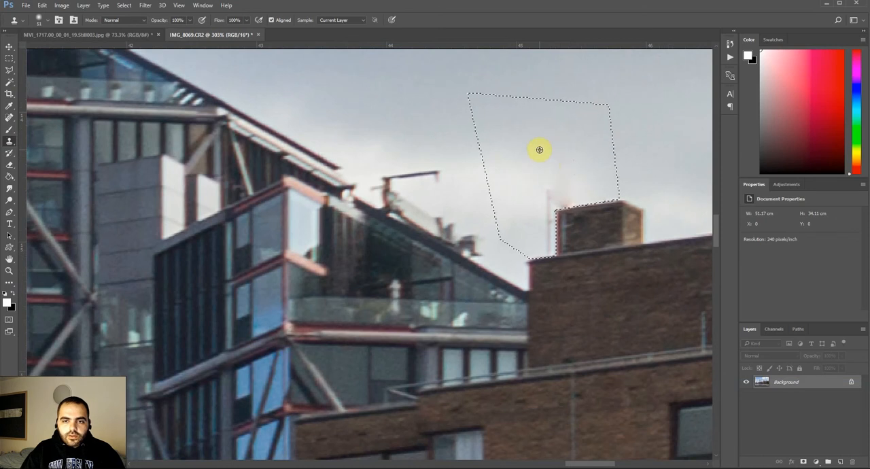
right_click(560, 161)
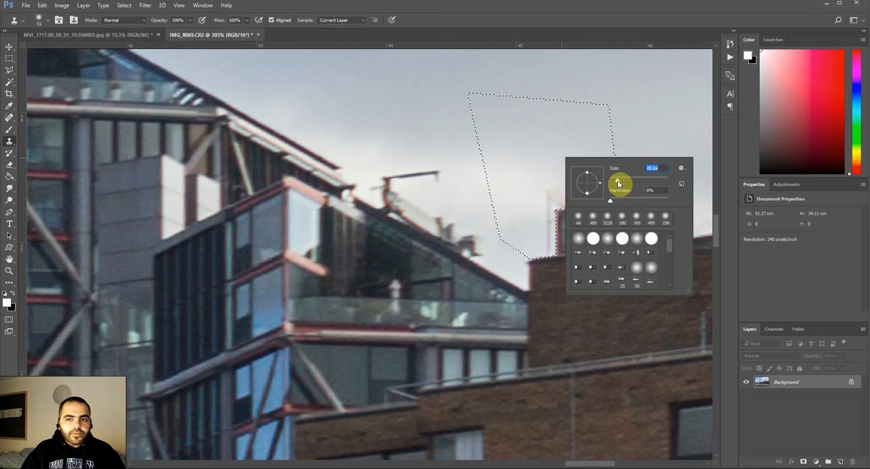
drag(617, 181, 617, 181)
alt+click(513, 159)
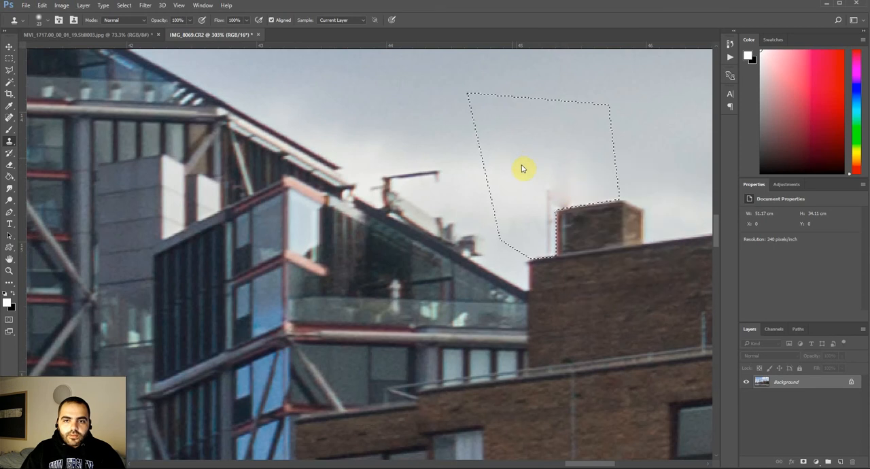
click(549, 194)
mouse_move(549, 197)
mouse_down()
mouse_move(549, 250)
mouse_move(555, 223)
mouse_up()
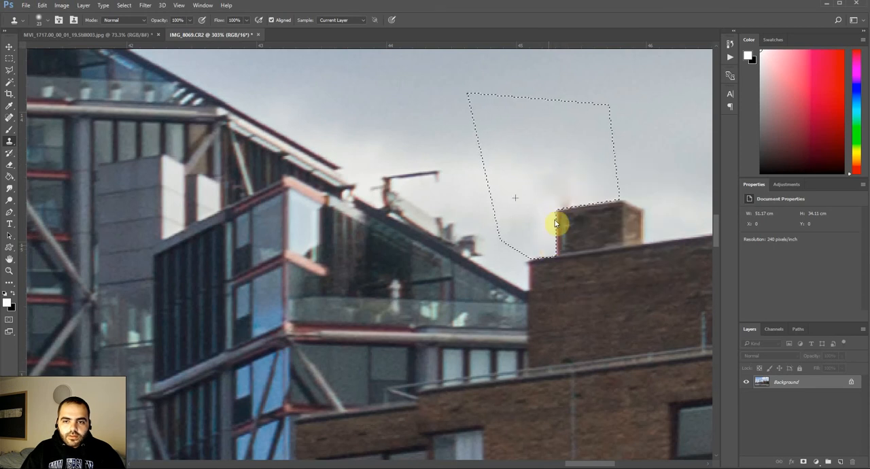
click(10, 58)
scroll(562, 285, down, 10)
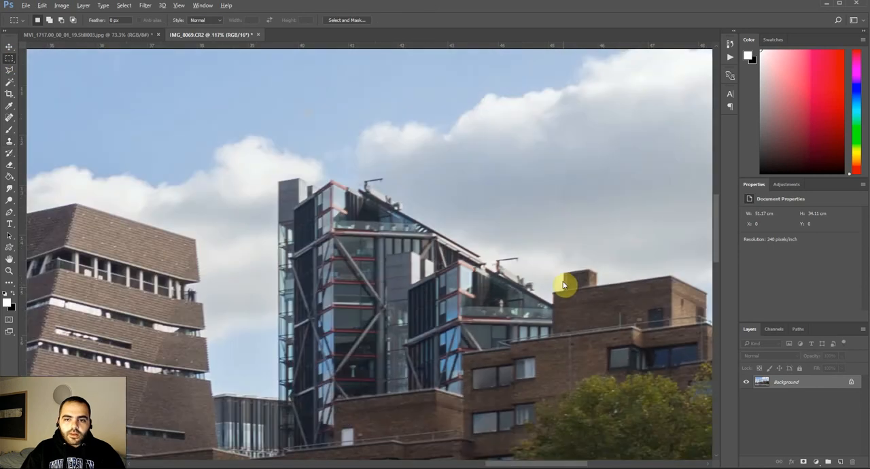
scroll(560, 284, down, 2)
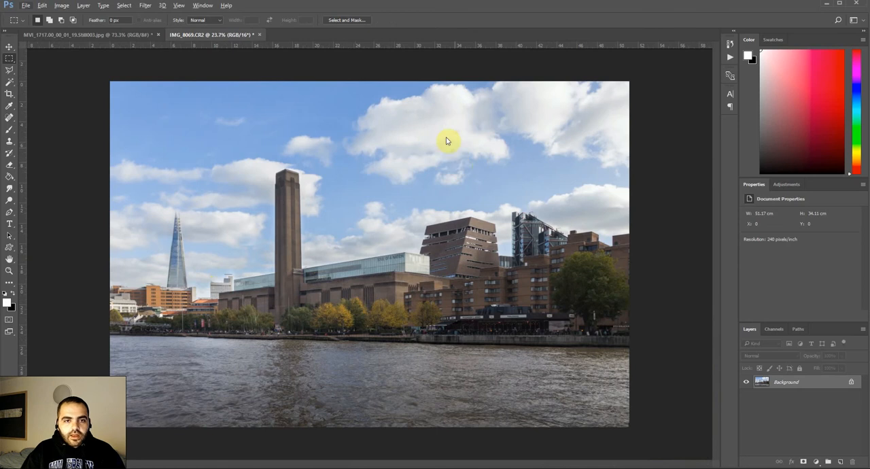
Save and close the retouched photo, and switch back to Lightroom.
click(25, 5)
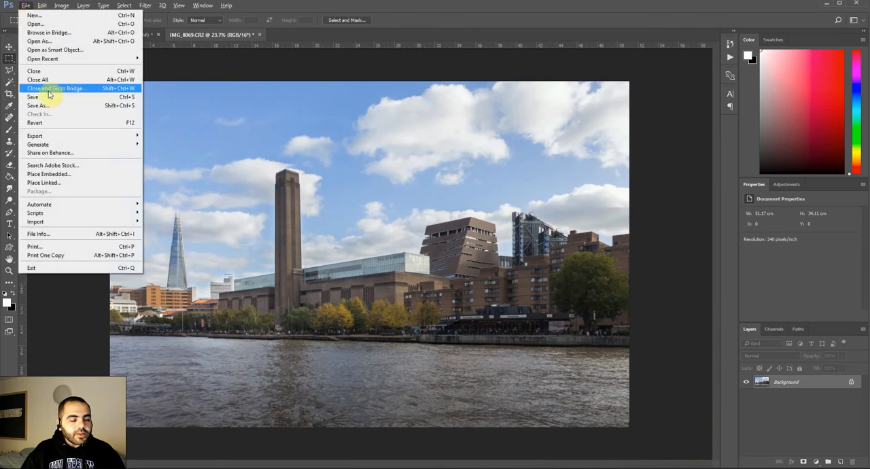
click(53, 97)
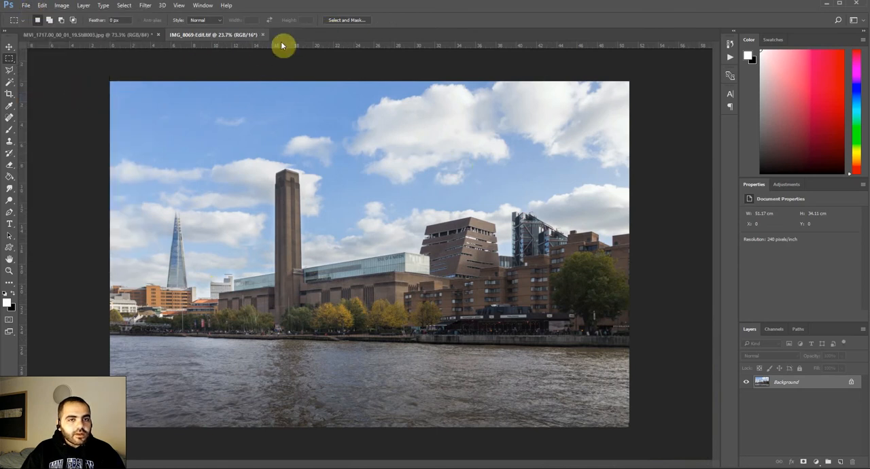
click(261, 34)
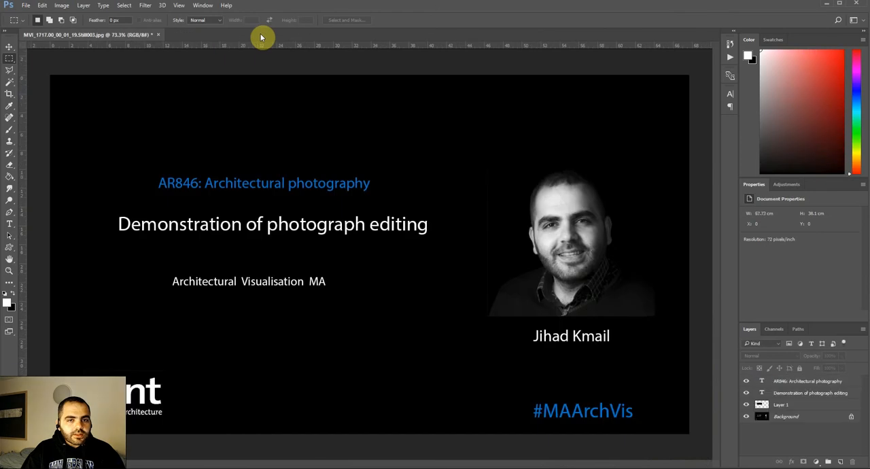
click(325, 466)
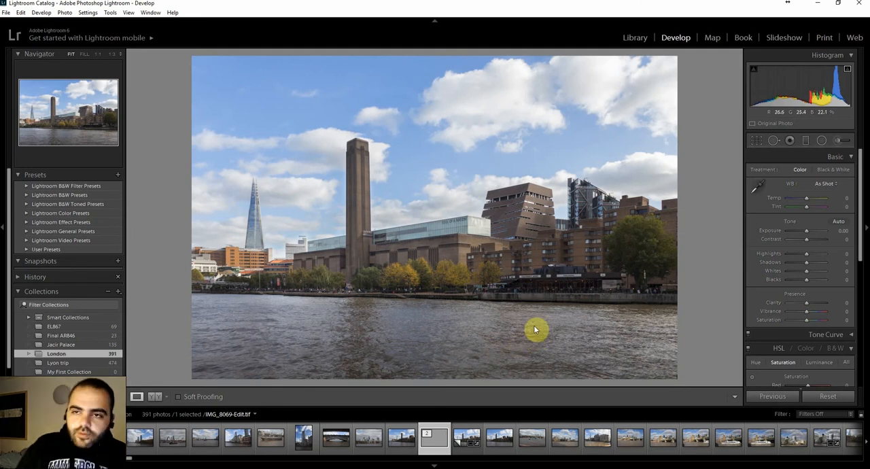
Give IMG_8069-Edit.tif a five-star rating.
key(1)
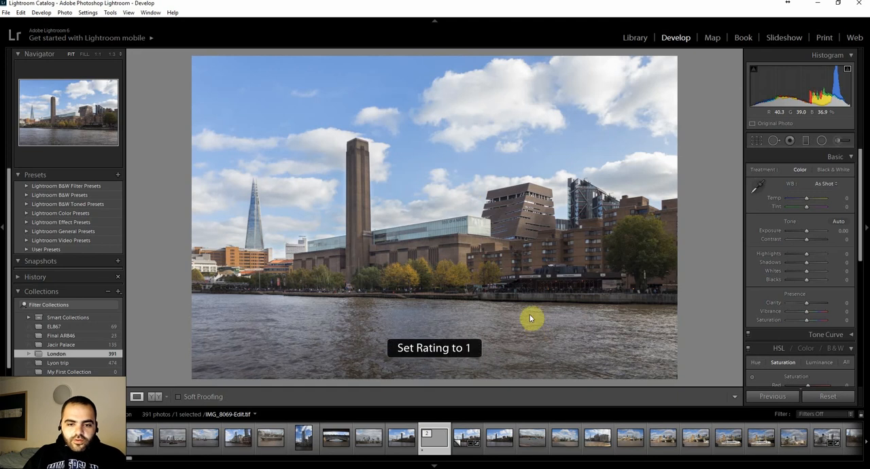
key(5)
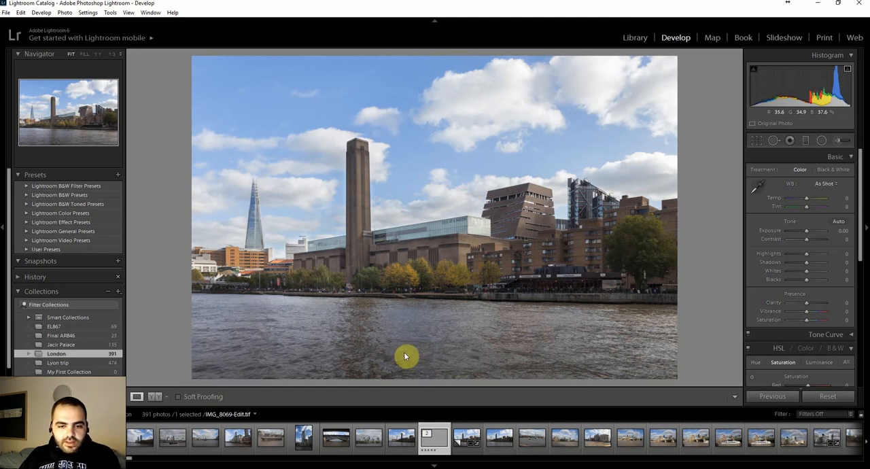
key(5)
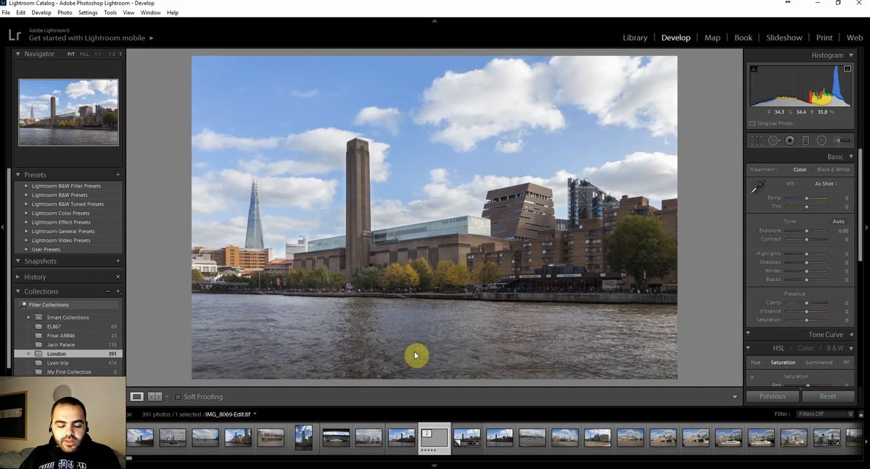
key(5)
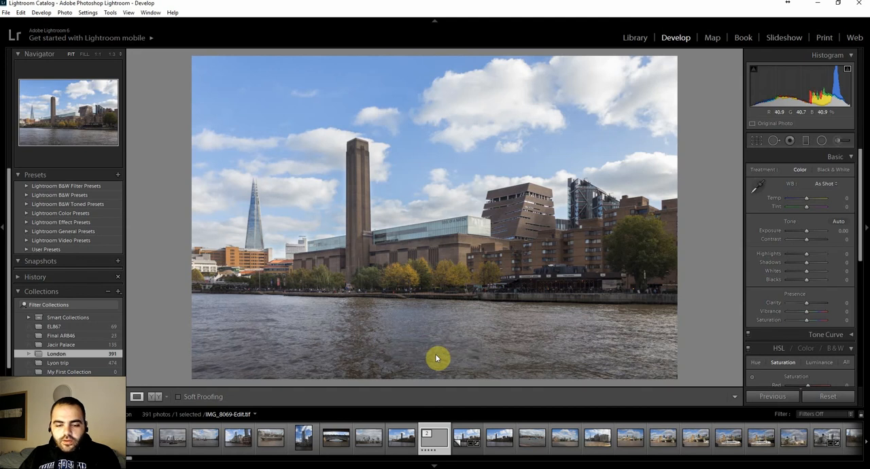
Change the star rating of IMG_8069-Edit.tif to two stars.
key(4)
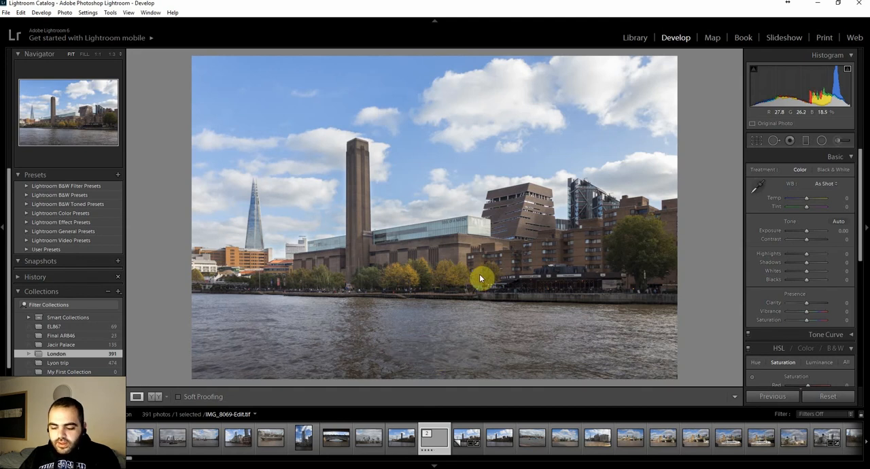
key(2)
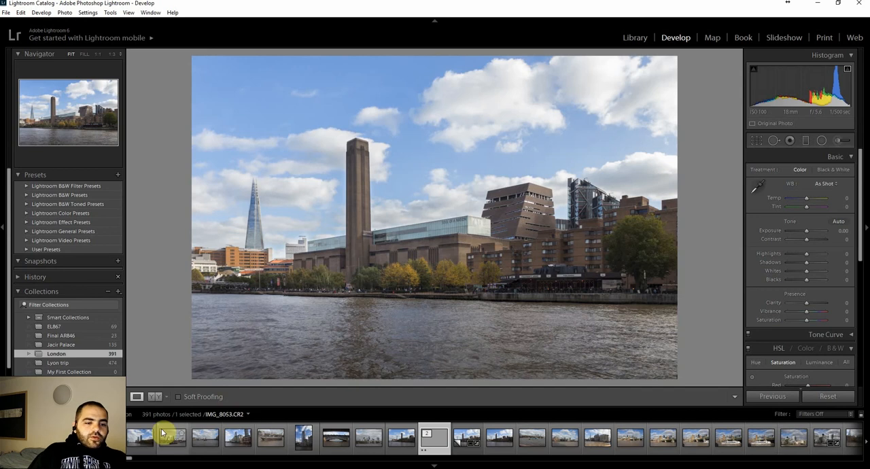
Show the London collection in the Library and filter it by attribute to photos rated two stars and higher.
click(633, 41)
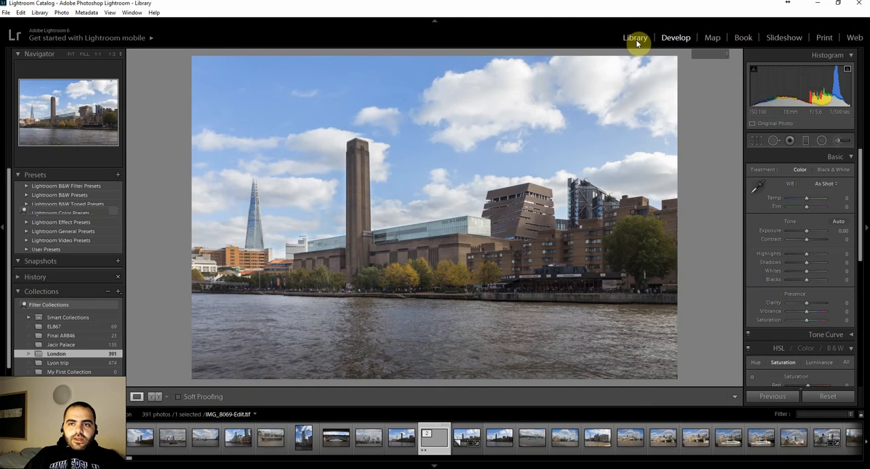
scroll(456, 188, up, 8)
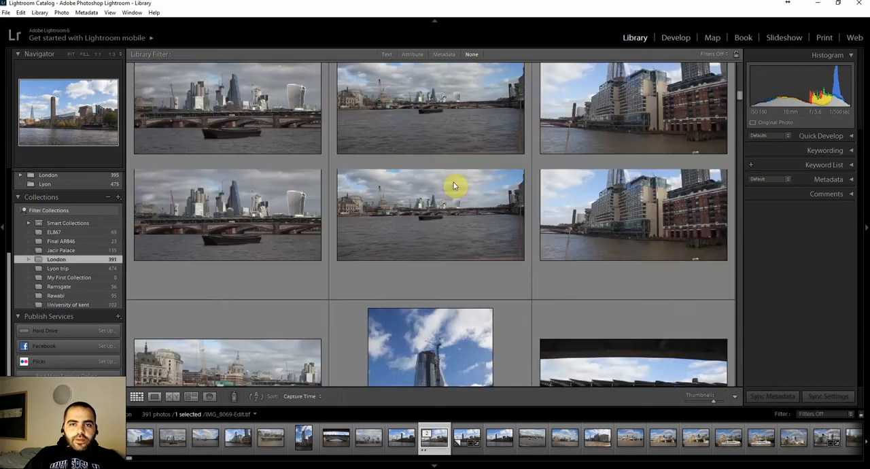
scroll(80, 250, up, 2)
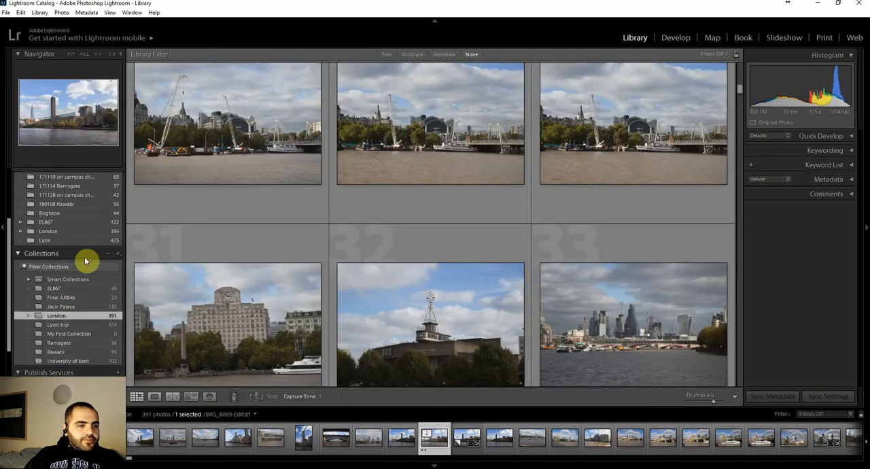
scroll(553, 115, up, 6)
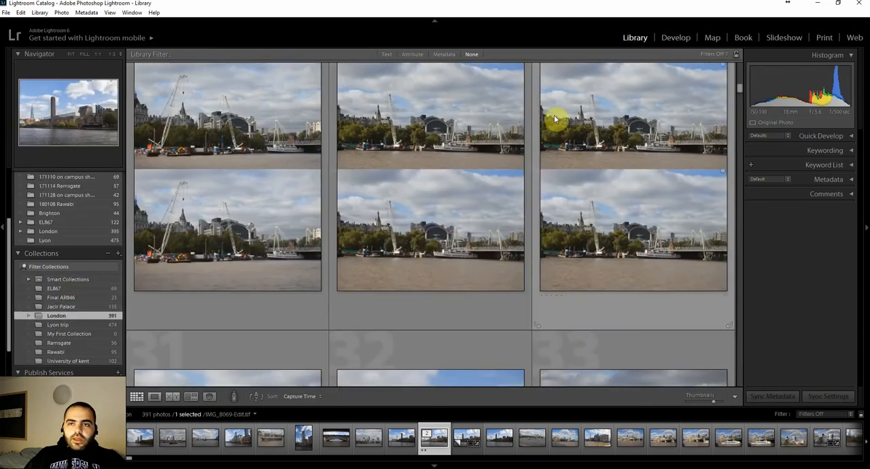
click(440, 55)
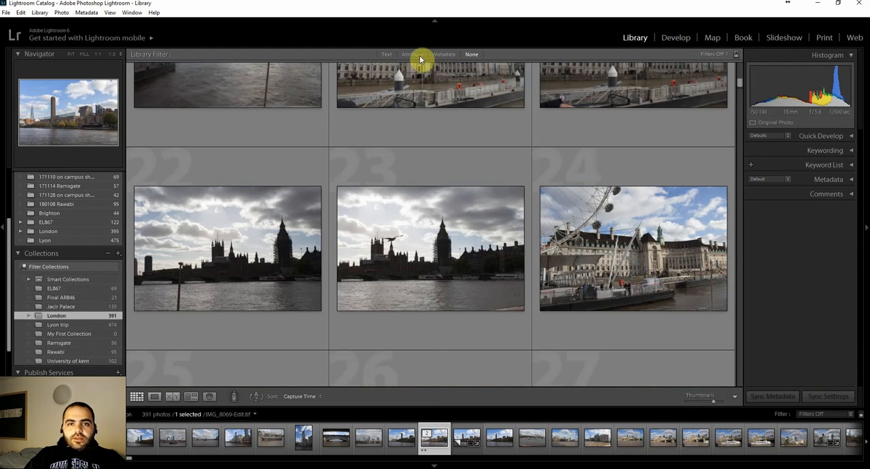
click(413, 54)
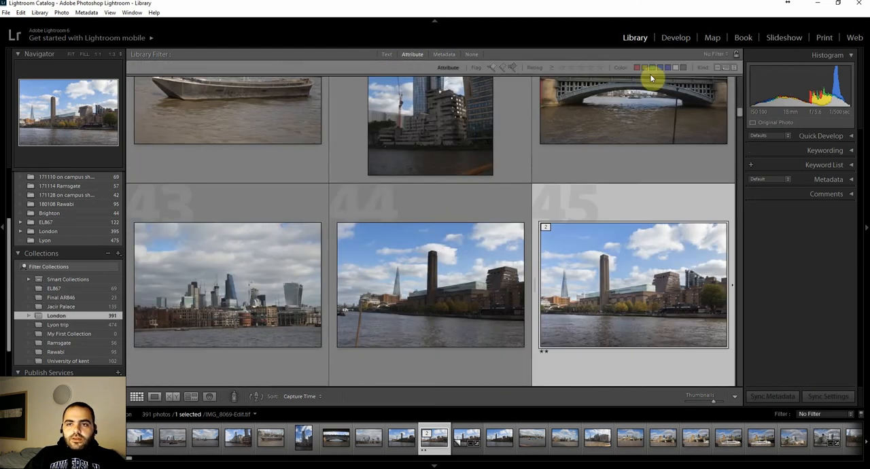
click(570, 70)
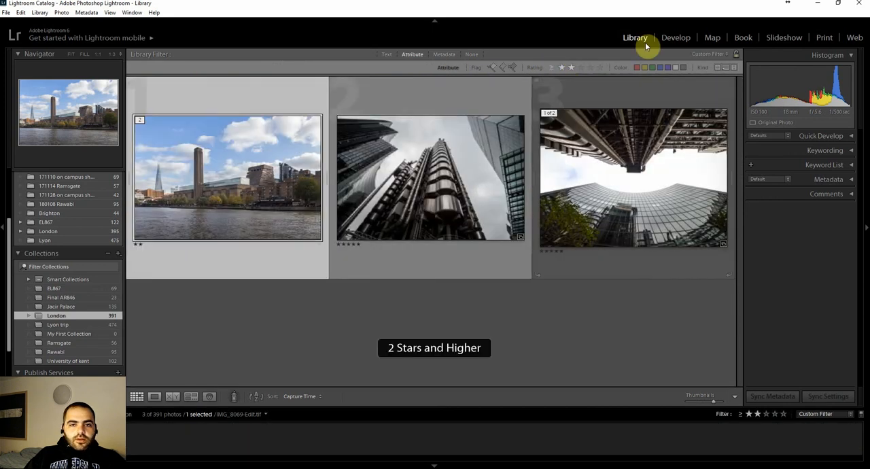
Try the rating filter at four stars and one star and higher, and return it to two stars and higher.
click(589, 68)
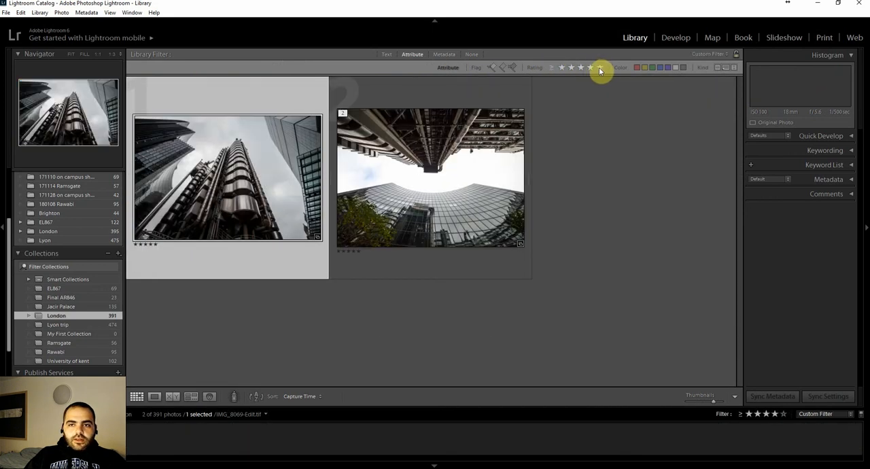
click(562, 69)
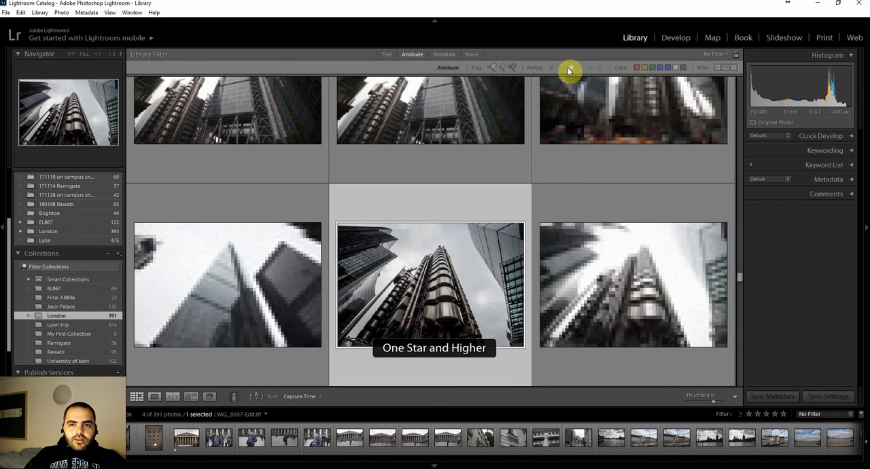
click(568, 67)
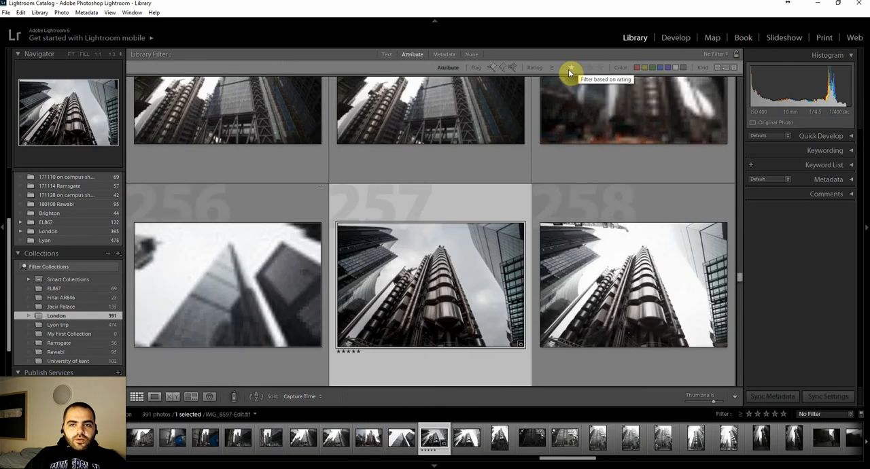
click(570, 68)
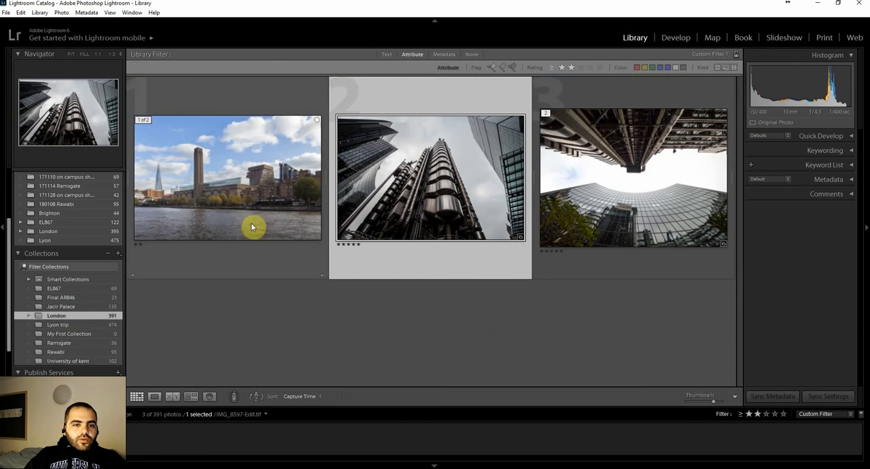
Select the riverside photo with the tall brick chimney and open its export settings.
click(247, 175)
right_click(247, 174)
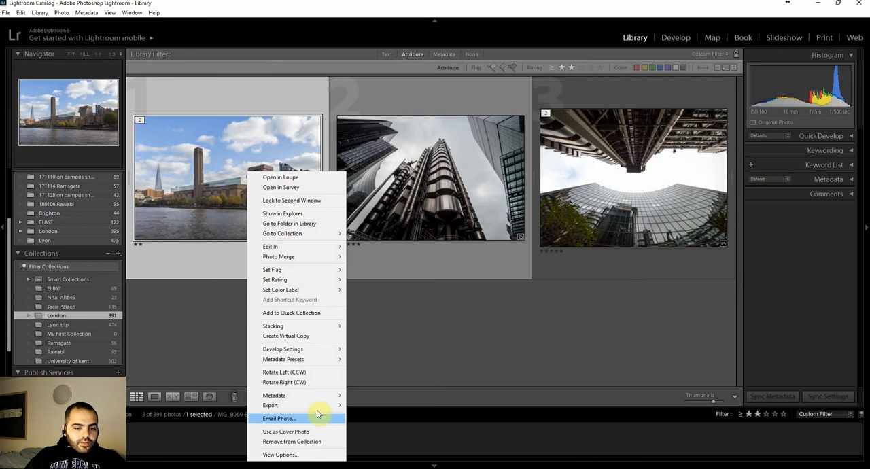
mouse_move(318, 407)
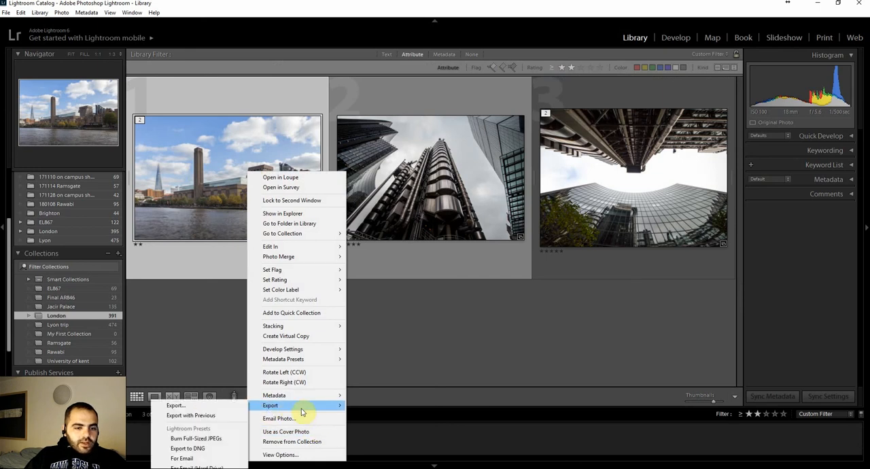
right_click(203, 159)
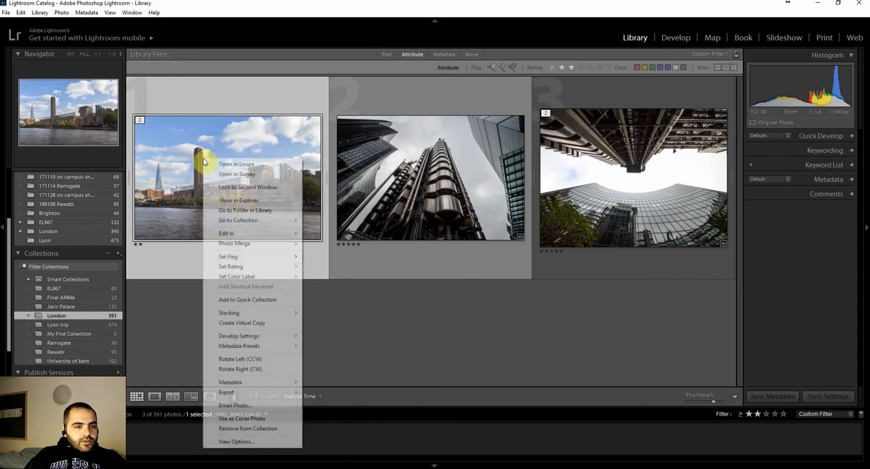
mouse_move(262, 392)
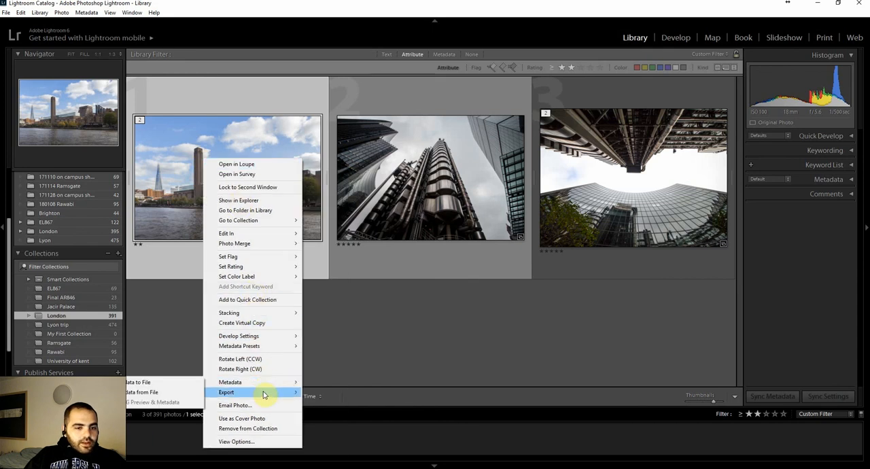
click(172, 396)
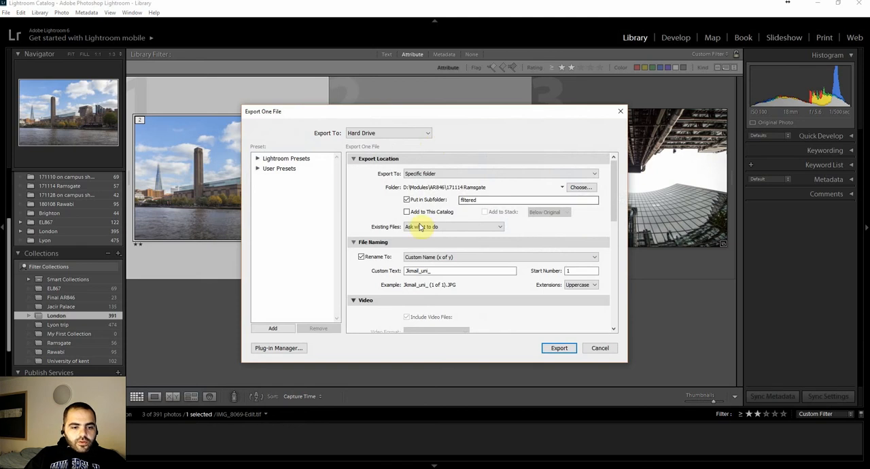
scroll(441, 258, down, 10)
scroll(459, 258, up, 10)
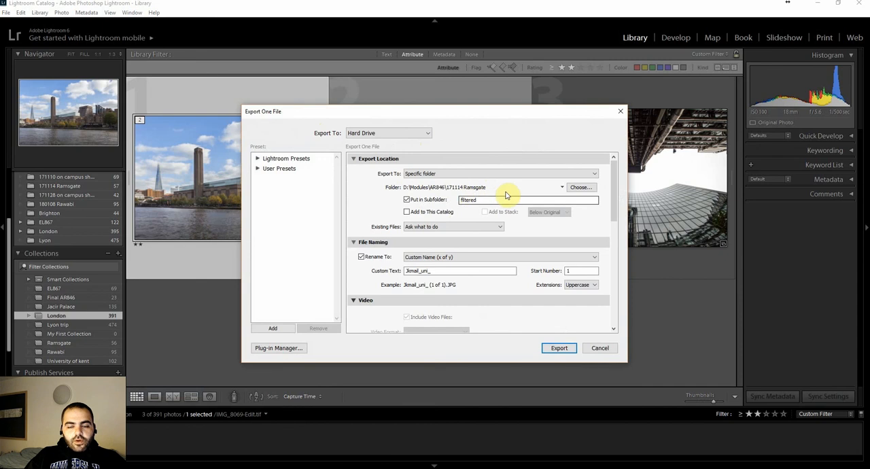
Set the export folder to D:\Modules\AR846\London\Filtered and turn off placing the file in a subfolder.
click(580, 188)
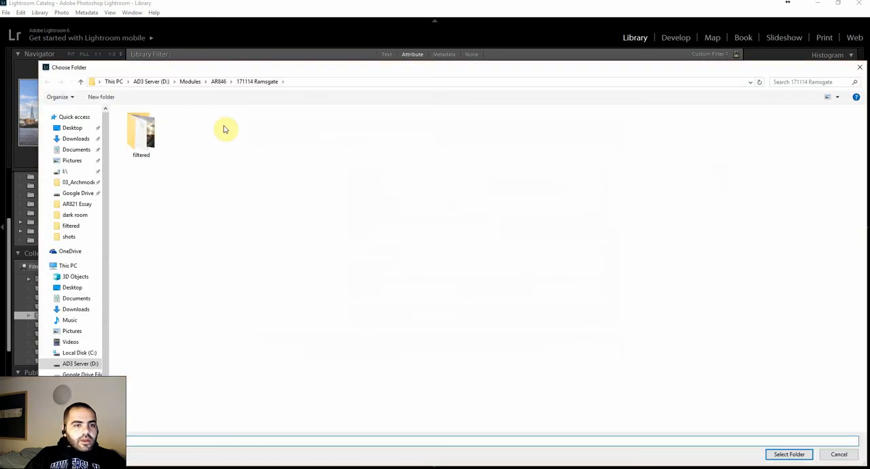
click(194, 81)
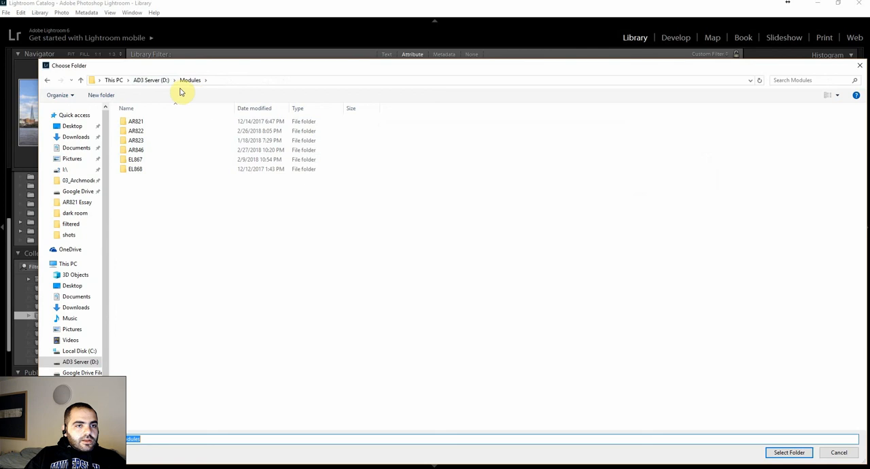
double_click(197, 150)
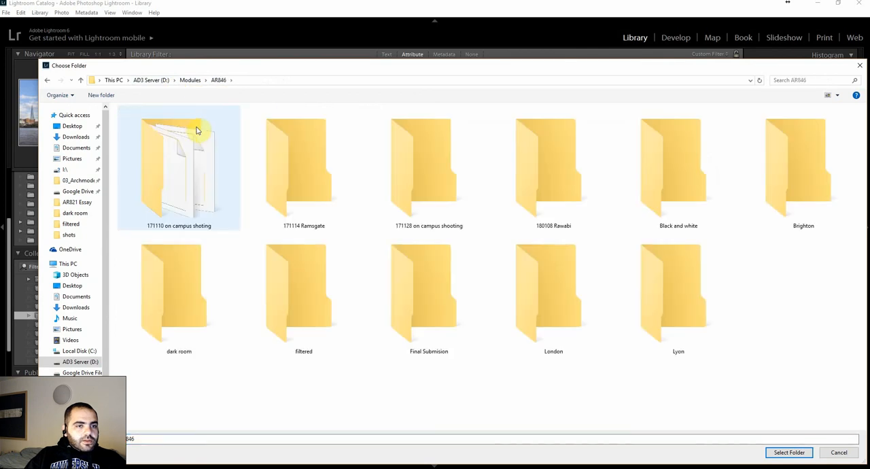
click(435, 181)
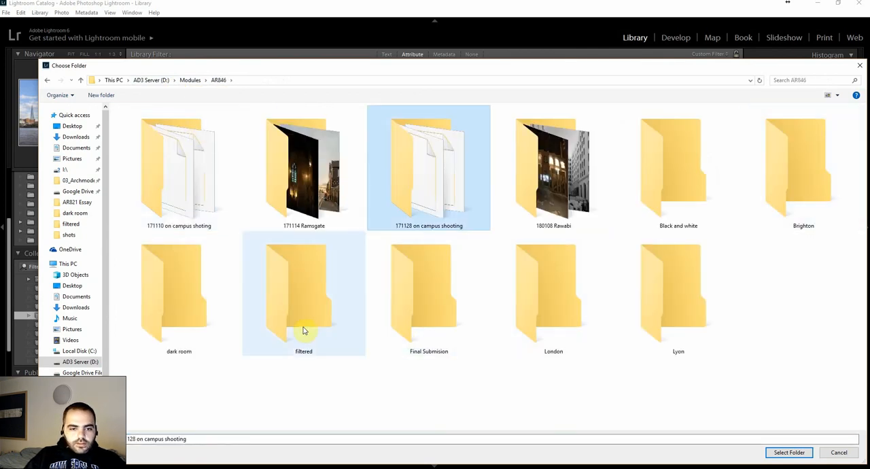
double_click(572, 317)
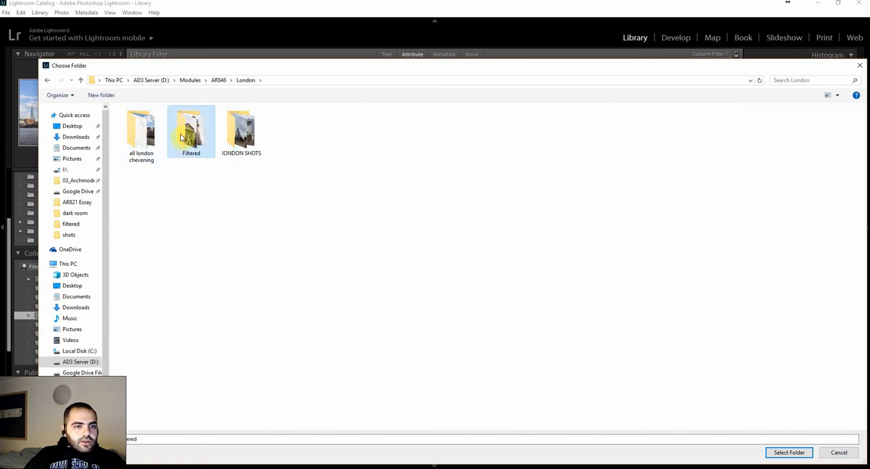
double_click(208, 134)
click(780, 453)
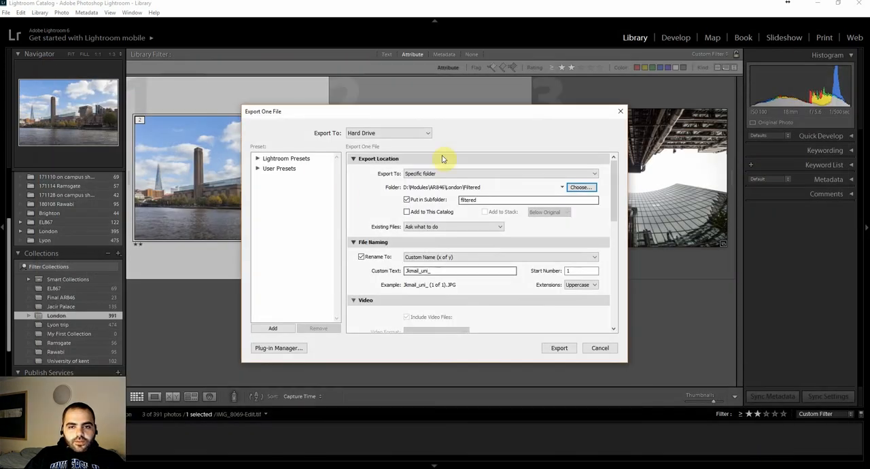
click(430, 200)
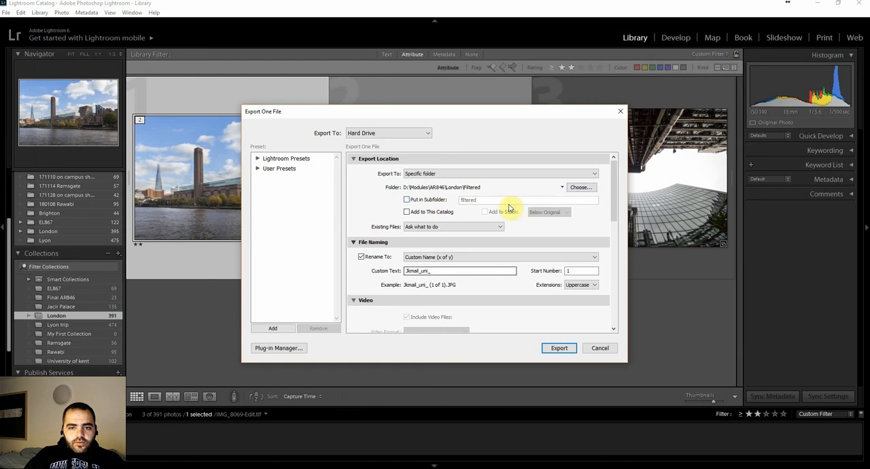
Review the export options for file naming, file settings, image sizing, sharpening, metadata, watermarking and post-processing.
scroll(489, 201, down, 5)
scroll(469, 180, up, 5)
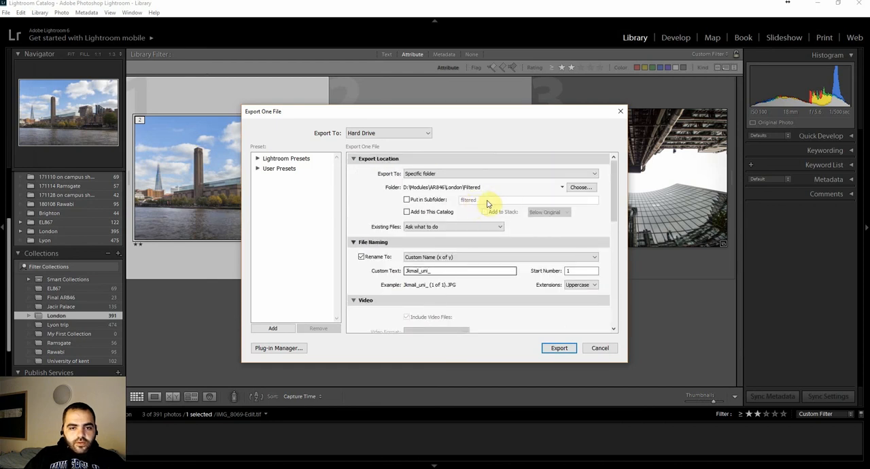
scroll(473, 205, down, 4)
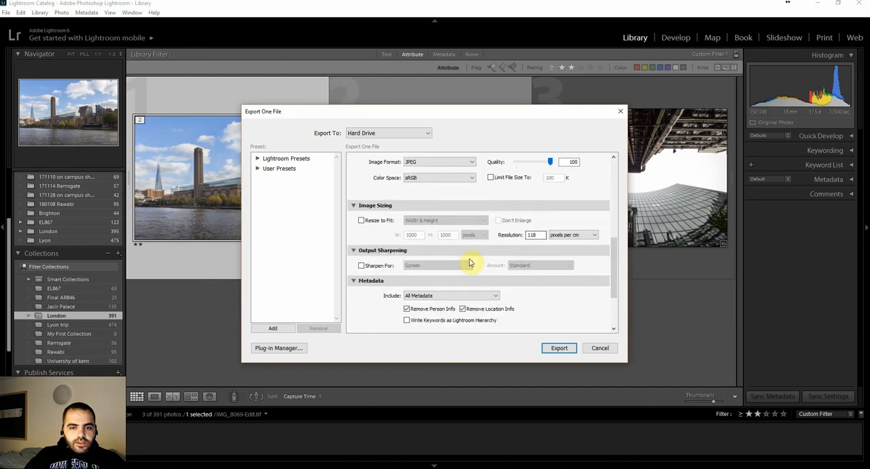
scroll(496, 252, down, 2)
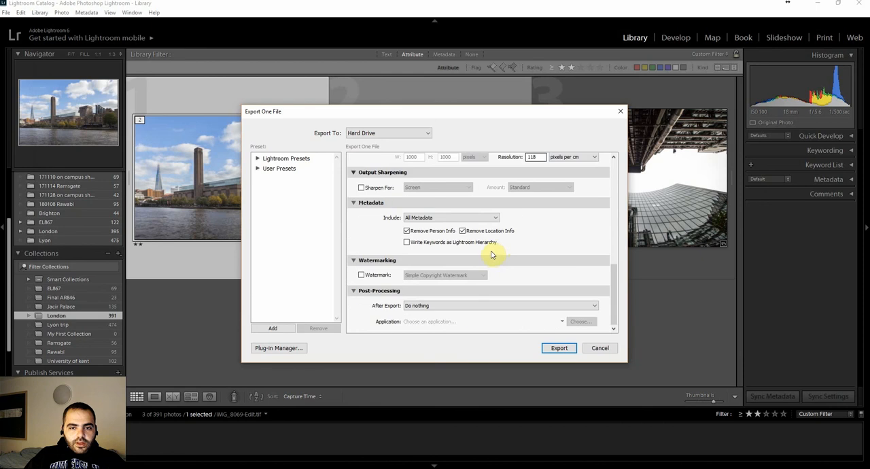
scroll(492, 256, up, 5)
scroll(487, 259, up, 2)
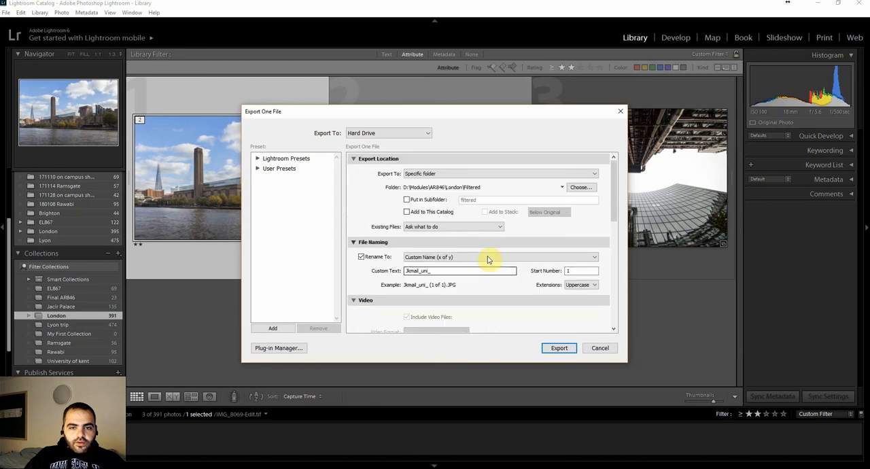
double_click(412, 271)
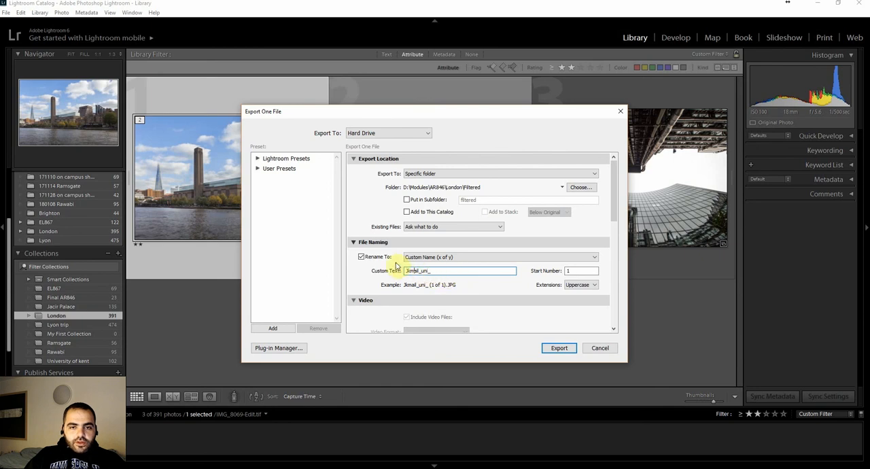
scroll(408, 244, down, 5)
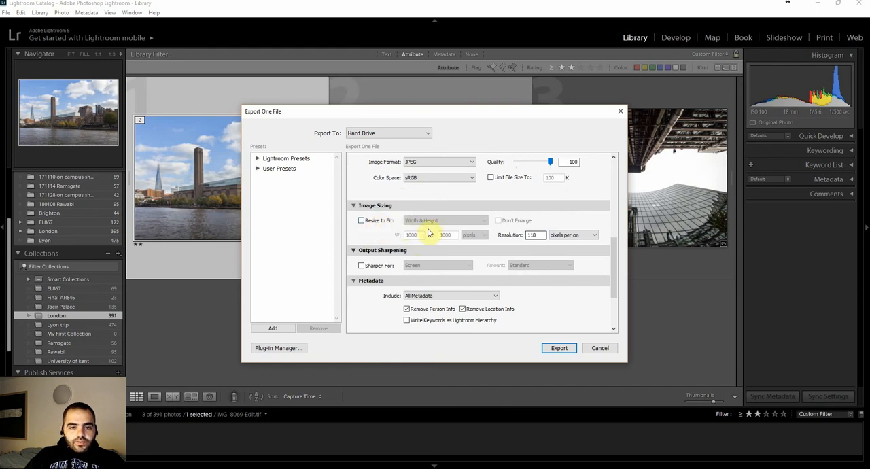
scroll(428, 233, down, 3)
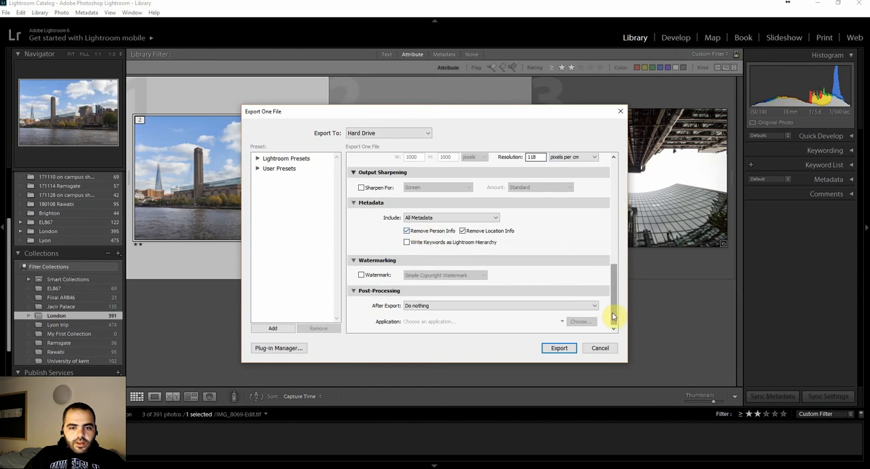
drag(611, 314, 614, 248)
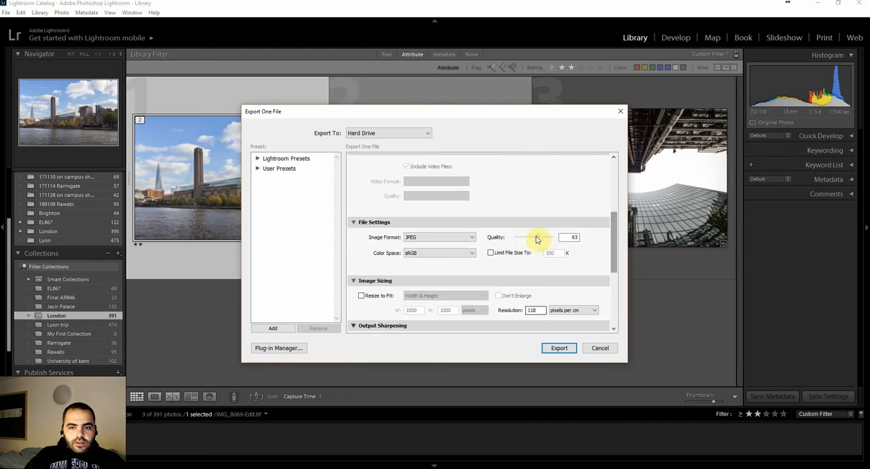
drag(613, 241, 624, 175)
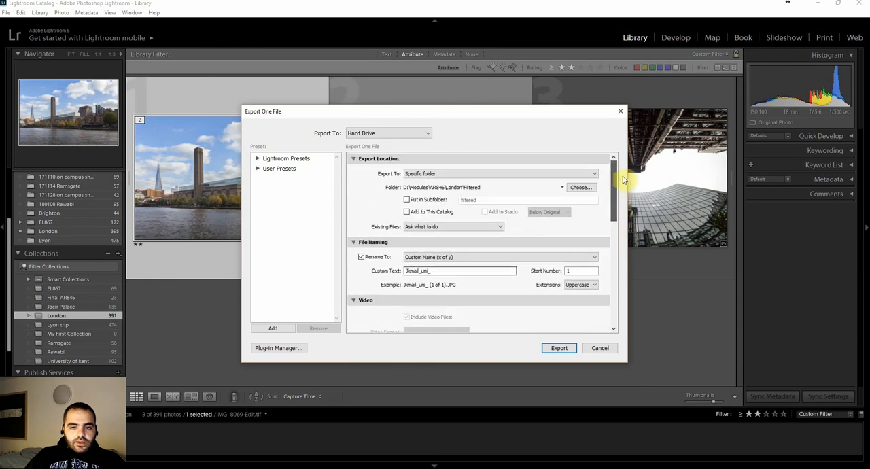
Export the riverside photo with the current settings, and switch to File Explorer to browse to the D:\Modules\AR846 folder.
click(557, 349)
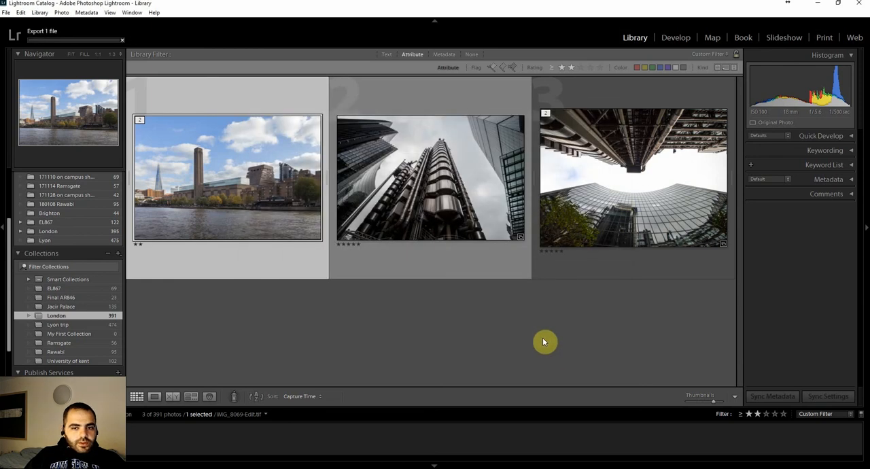
click(233, 468)
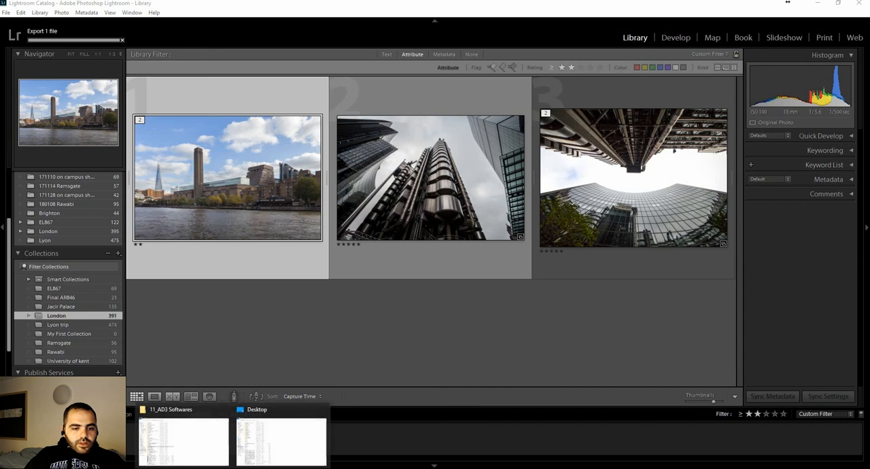
click(286, 438)
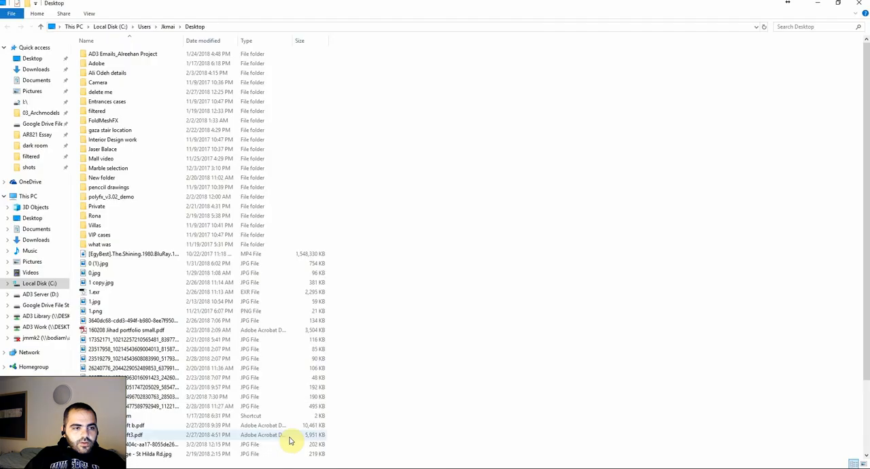
click(32, 156)
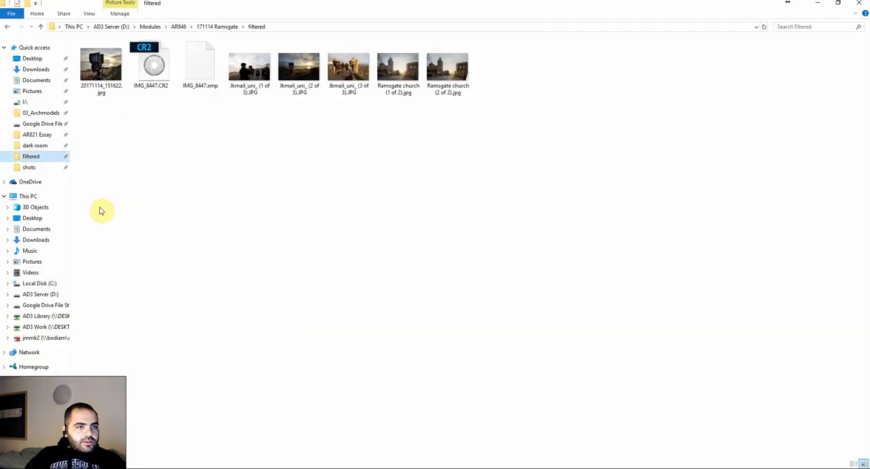
click(228, 27)
click(178, 26)
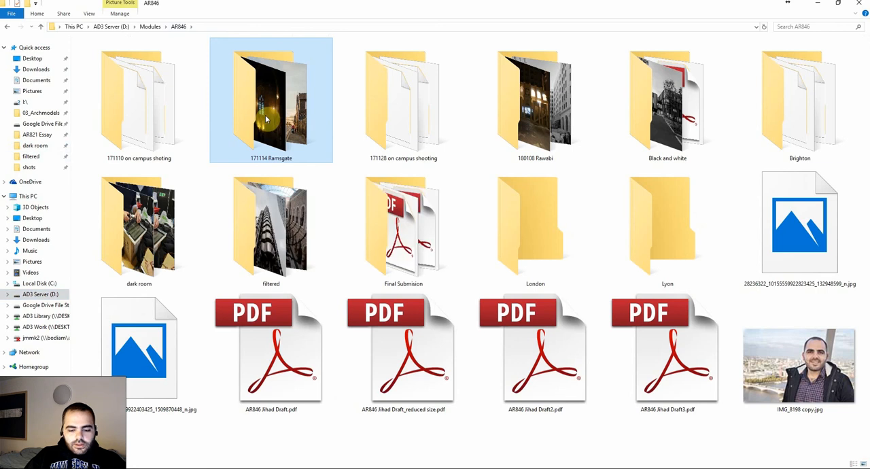
Go into the Filtered folder inside London and open the exported riverside JPG to check it.
click(573, 258)
double_click(580, 259)
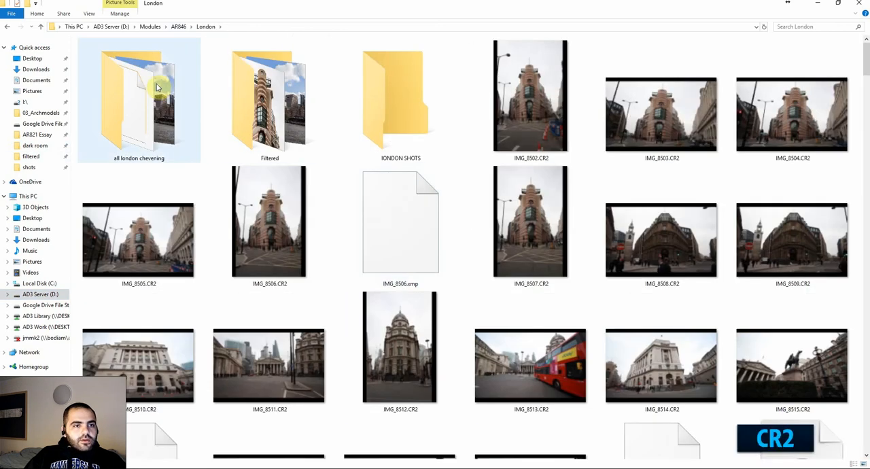
double_click(286, 123)
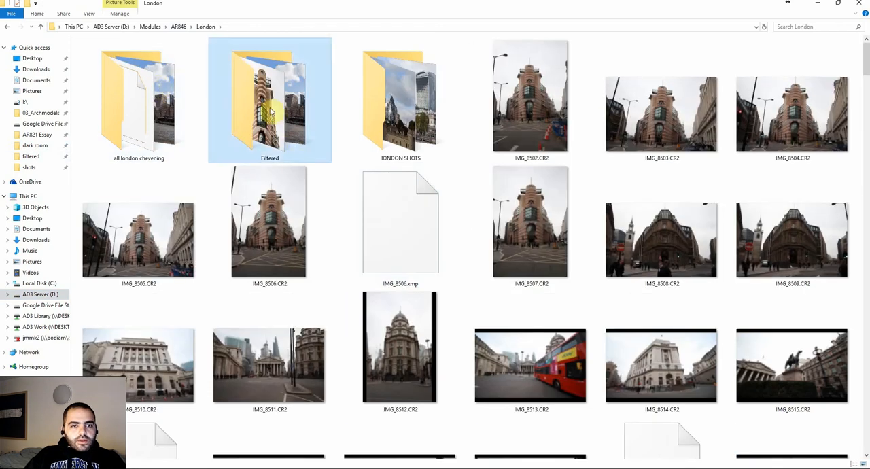
scroll(271, 197, down, 2)
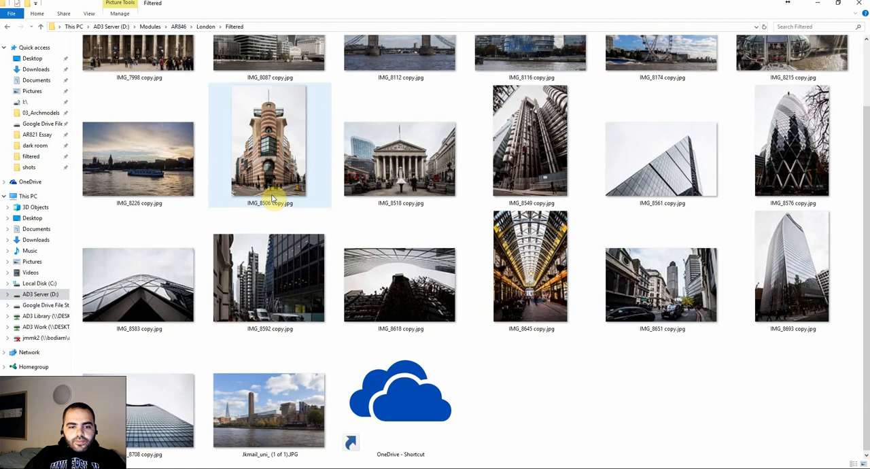
double_click(302, 395)
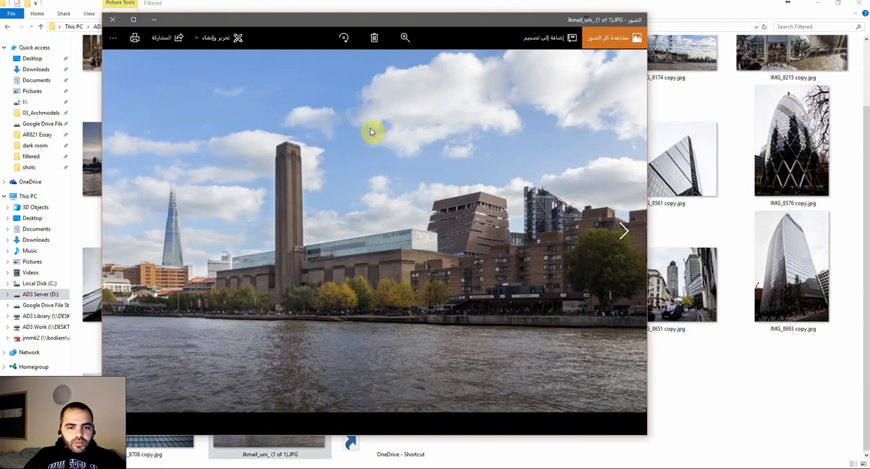